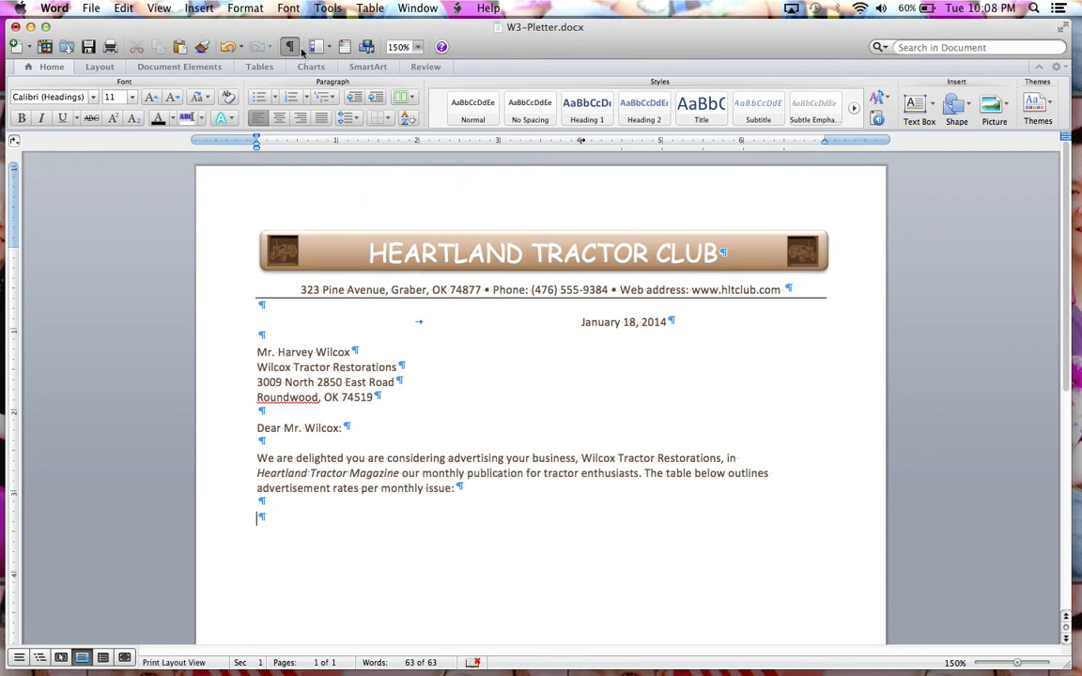
# Insert a table with one row and five columns at the empty line below the letter's body paragraph
pyautogui.click(253, 70)
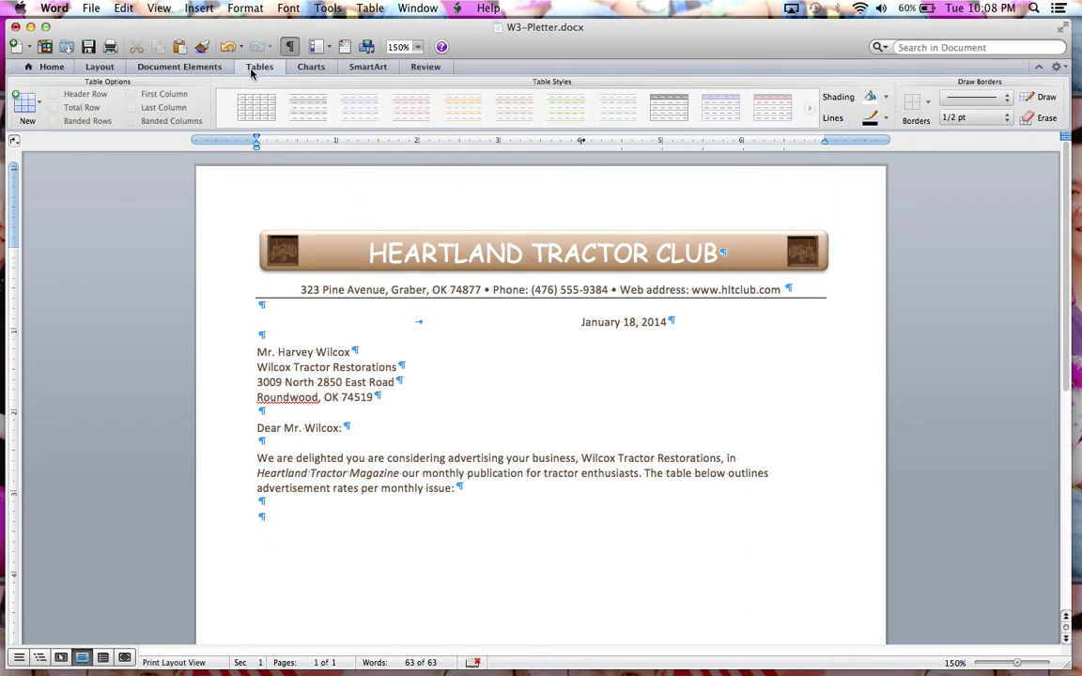
pyautogui.click(36, 103)
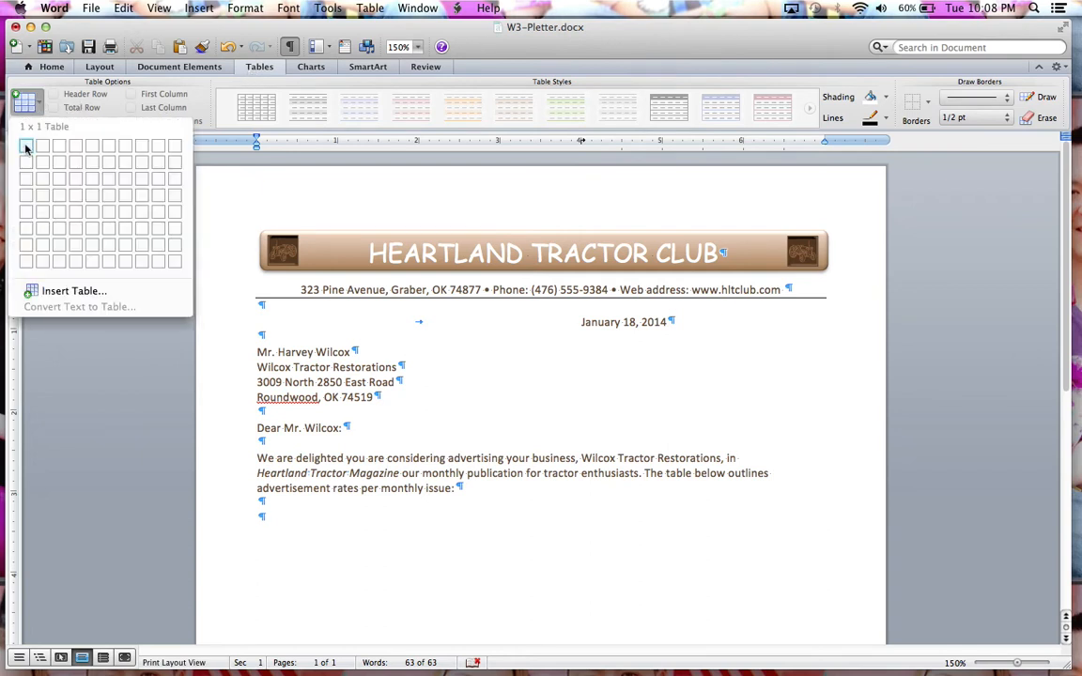
pyautogui.click(92, 146)
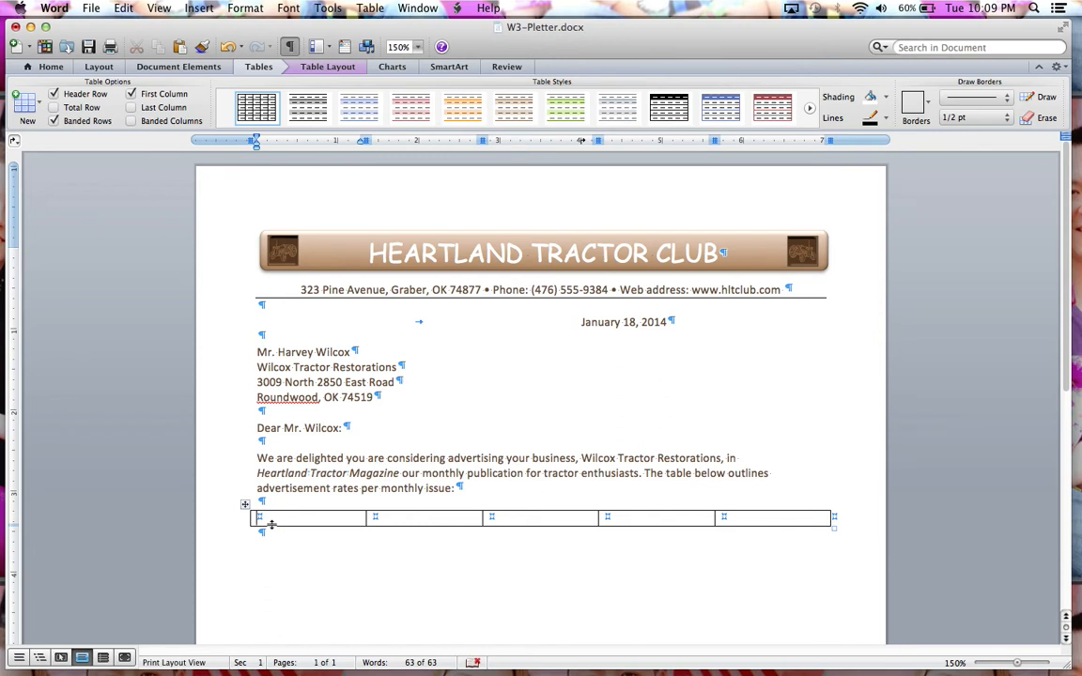
# Fill the table's header row with Type, Dimensions, Word Count, Photo Count and Cost
pyautogui.write('Type\t')
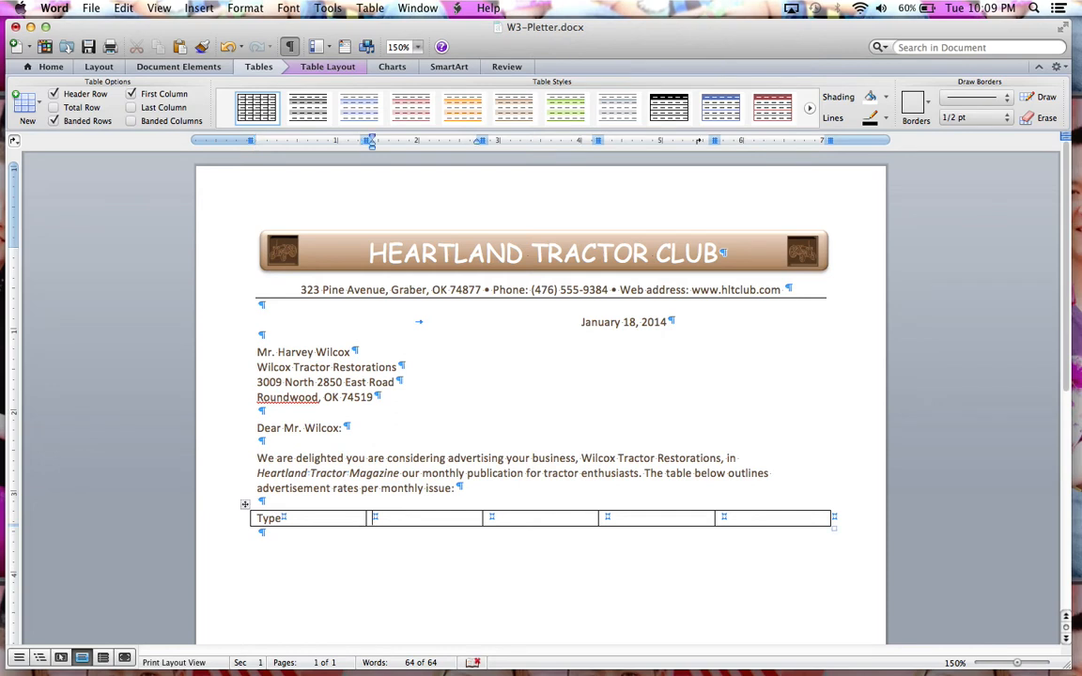
pyautogui.write('Dimensions')
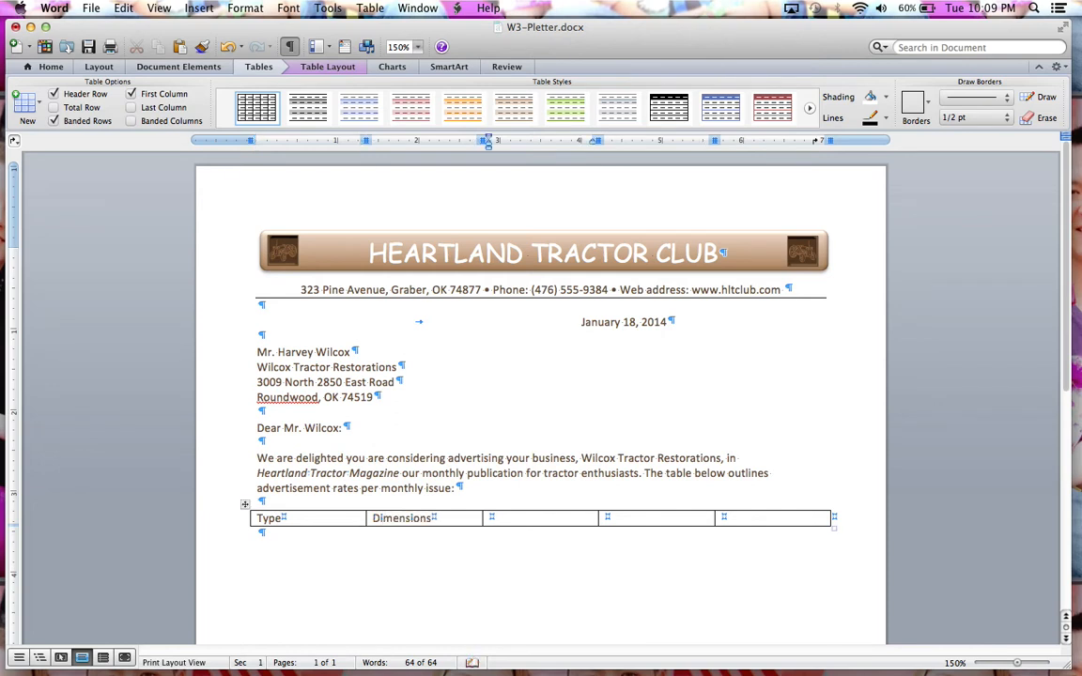
pyautogui.press('Tab')
pyautogui.write('Word Count ')
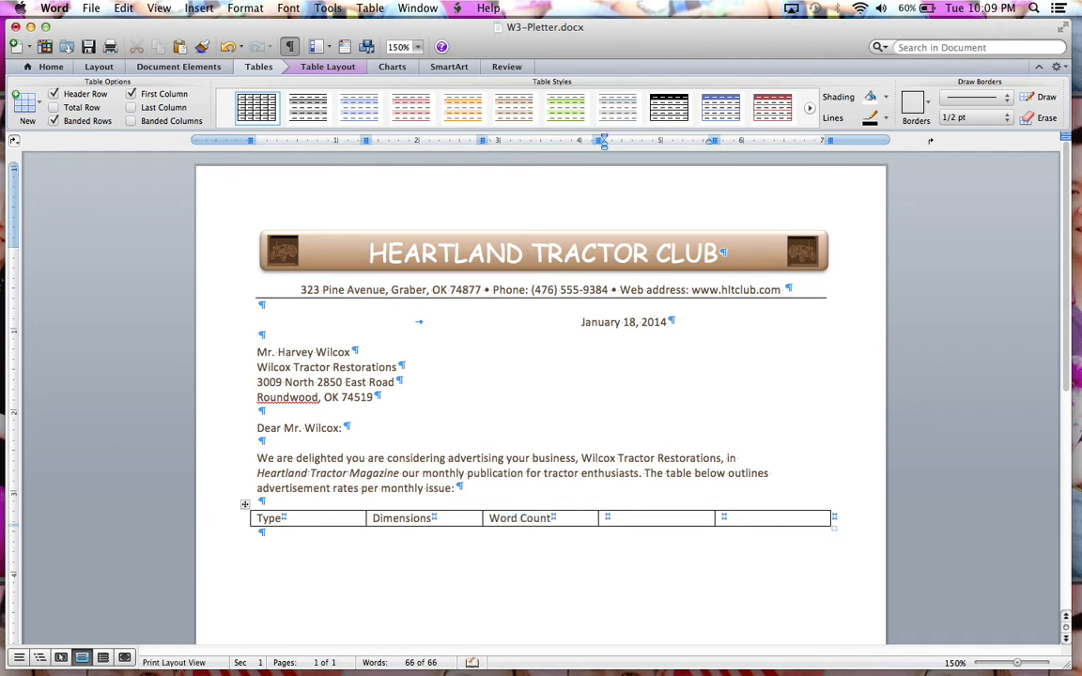
pyautogui.write('Photo Count')
pyautogui.press('Tab')
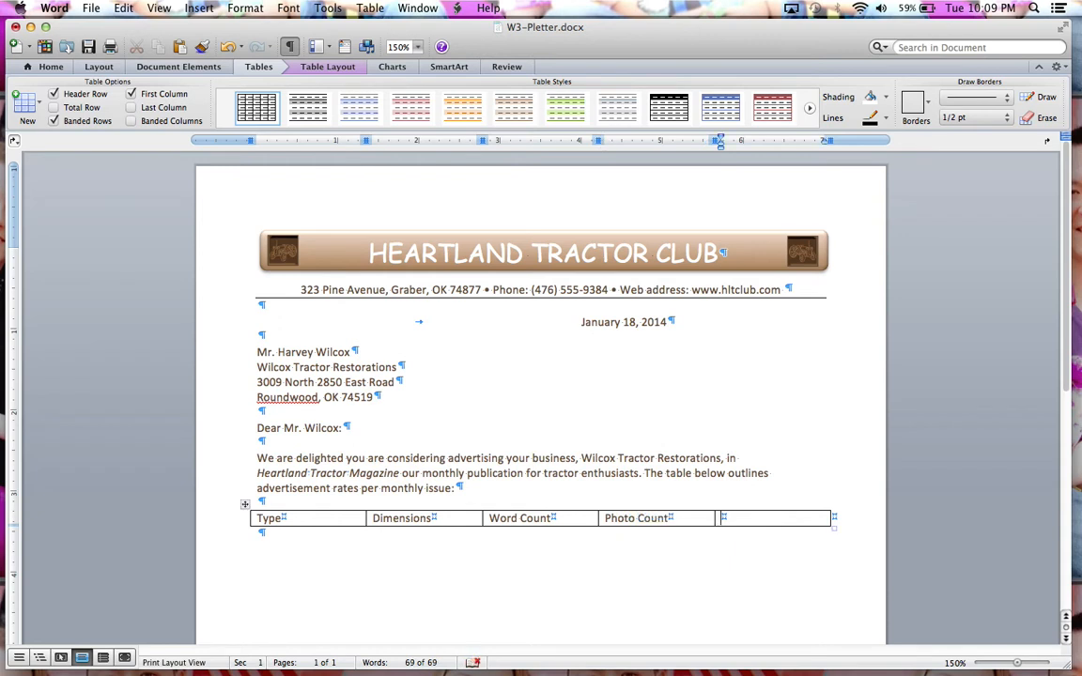
pyautogui.write('Cost')
# Add a second row to the table containing Full Page, 9" X 7", 800, 4 and $650
pyautogui.press('Tab')
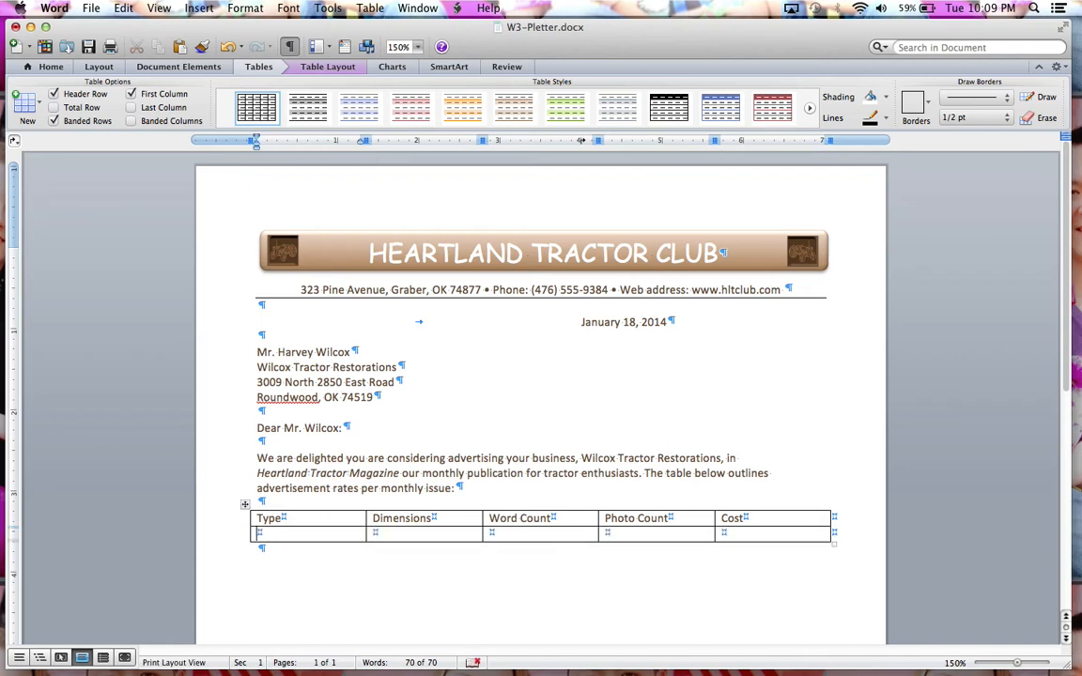
pyautogui.write('Full Page')
pyautogui.press('Tab')
pyautogui.write('9')
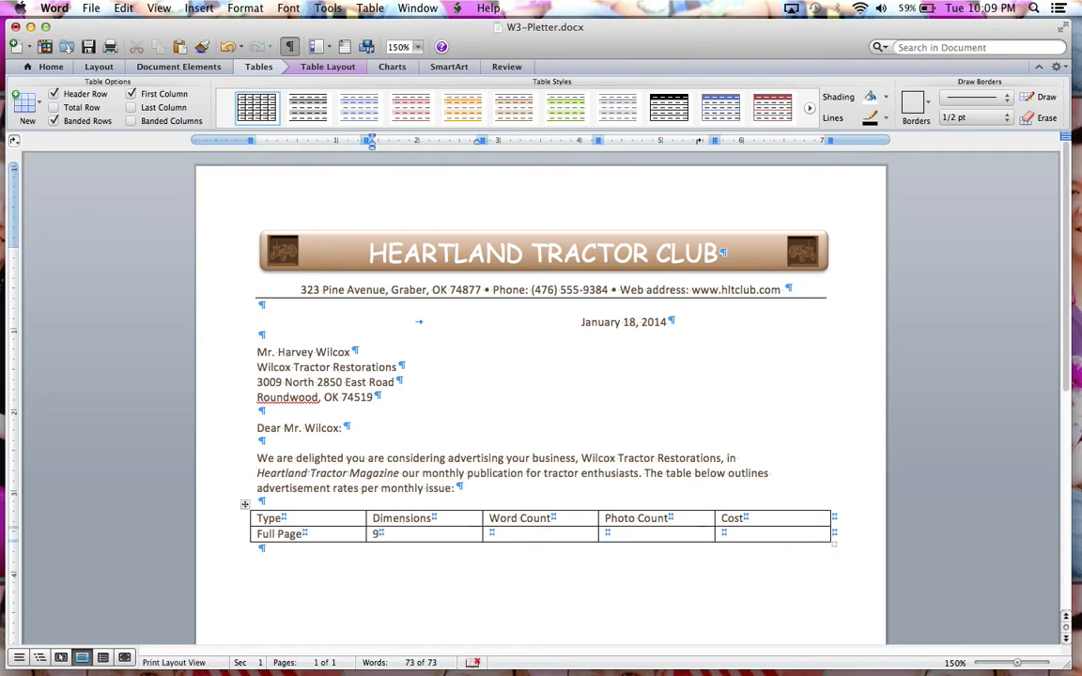
pyautogui.write('"')
pyautogui.write(' X')
pyautogui.write(' 7"')
pyautogui.press('Tab')
pyautogui.write('800')
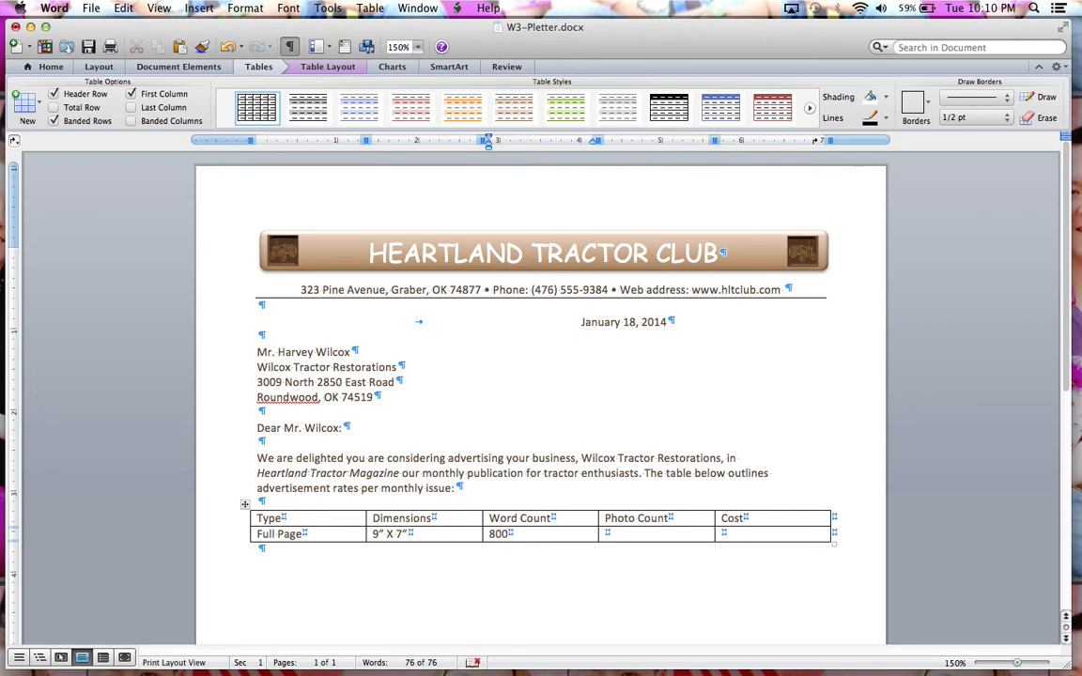
pyautogui.press('Tab')
pyautogui.write('4')
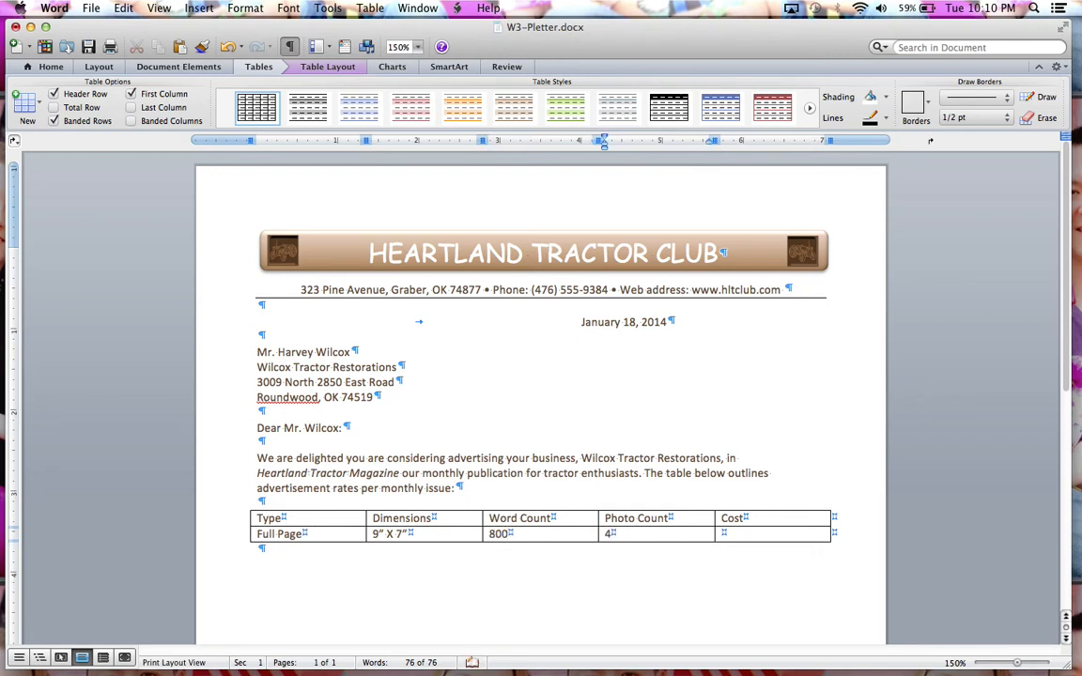
pyautogui.write('$')
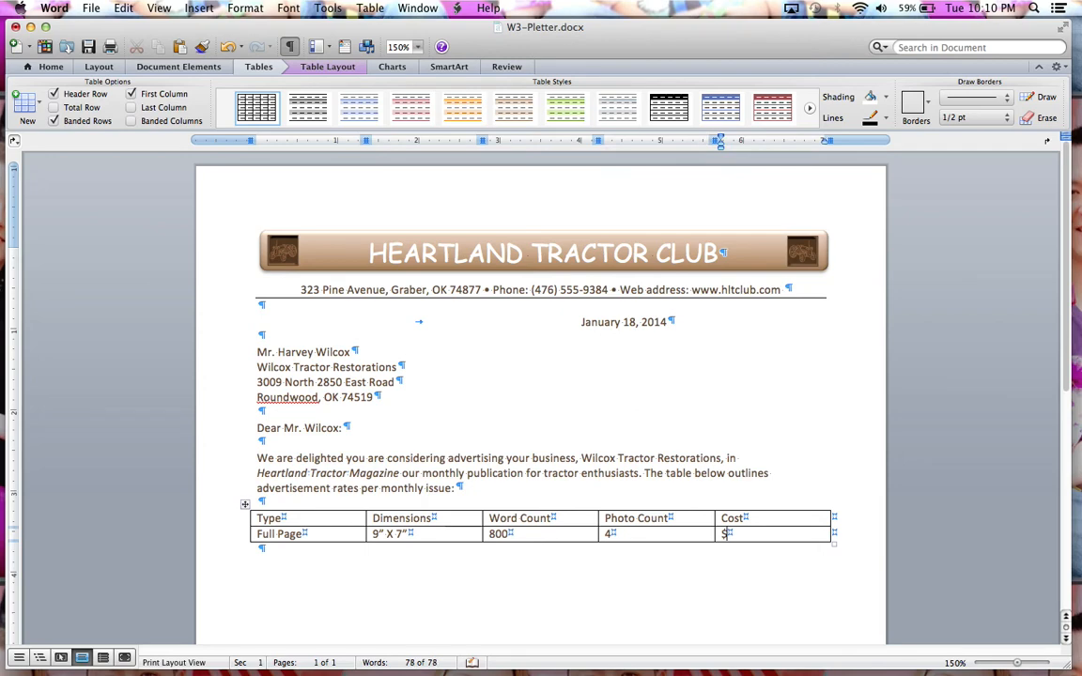
pyautogui.write('650')
# Add a table row below Full Page containing Half Page, 4.5" X 7", 400, 2 and $350
pyautogui.press('Tab')
pyautogui.write('Half Page')
pyautogui.press('Tab')
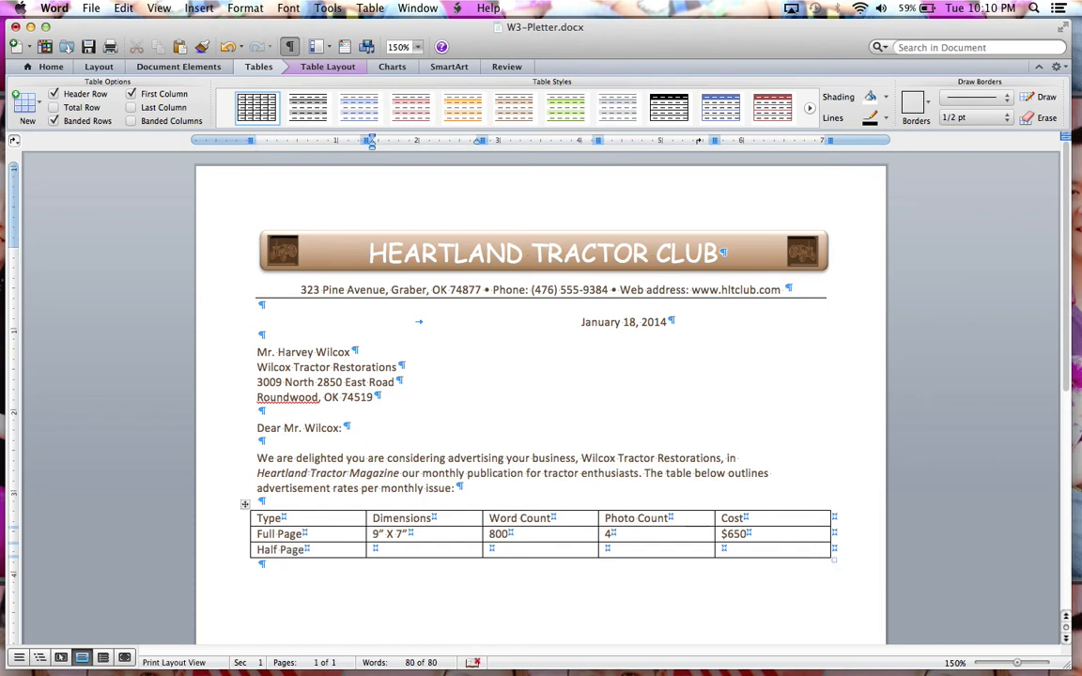
pyautogui.write('4.5"')
pyautogui.write(' X')
pyautogui.write(' 7"')
pyautogui.press('Tab')
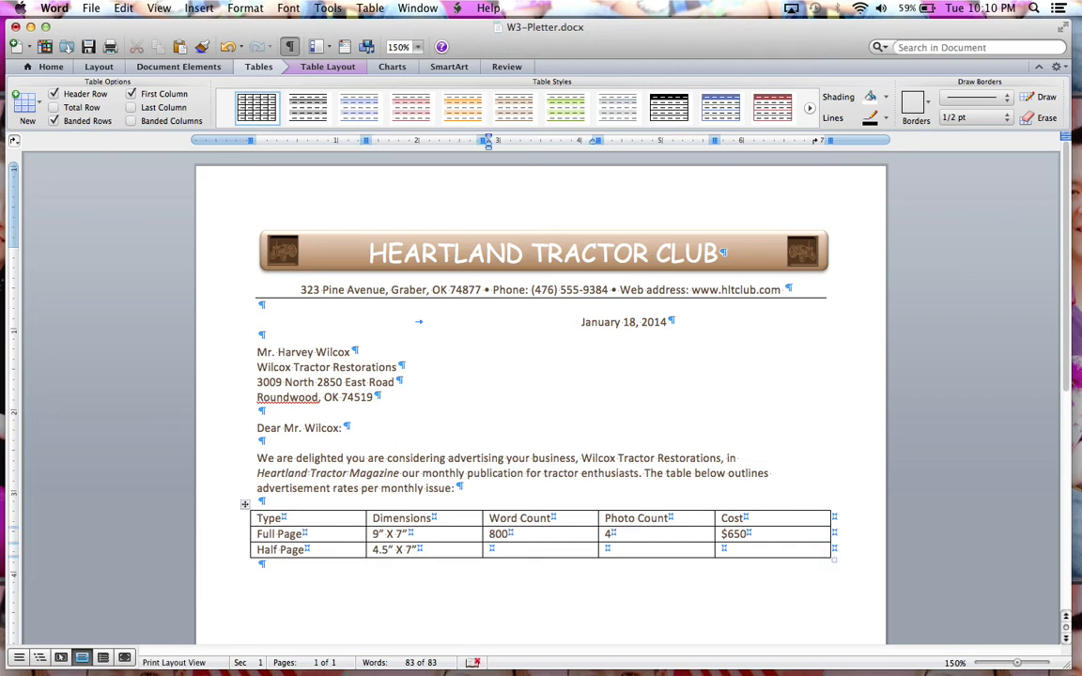
pyautogui.write('400')
pyautogui.press('Tab')
pyautogui.write('2')
pyautogui.press('Tab')
pyautogui.write('$350')
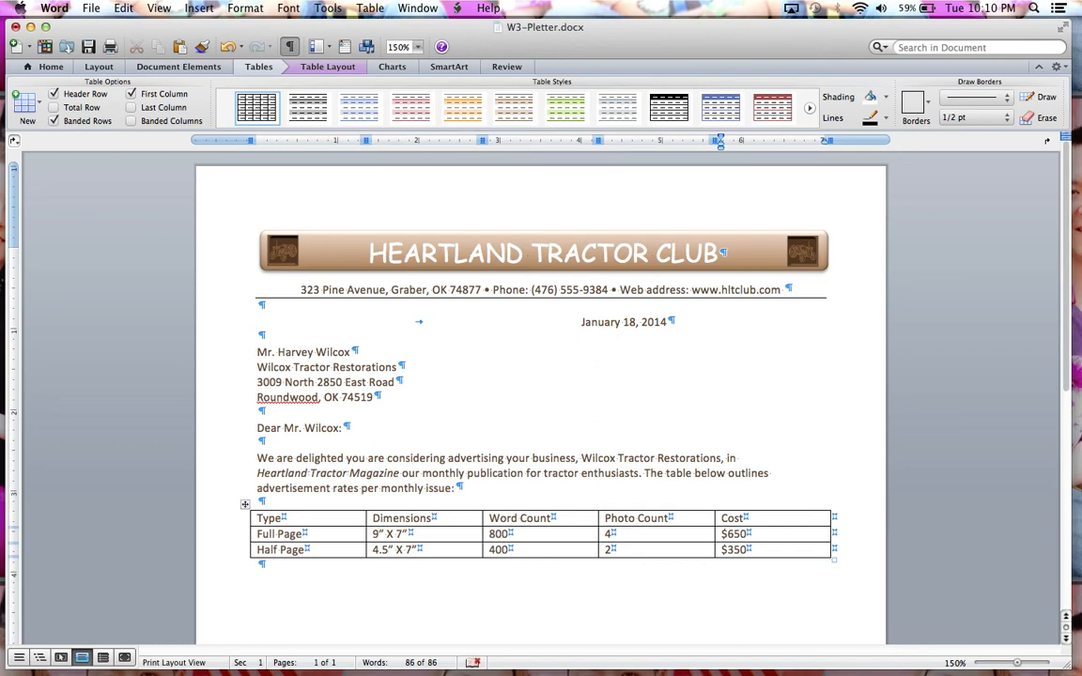
# Add a table row below Half Page with the type Quarter Page, capitalizing both words
pyautogui.press('Tab')
pyautogui.write('Q')
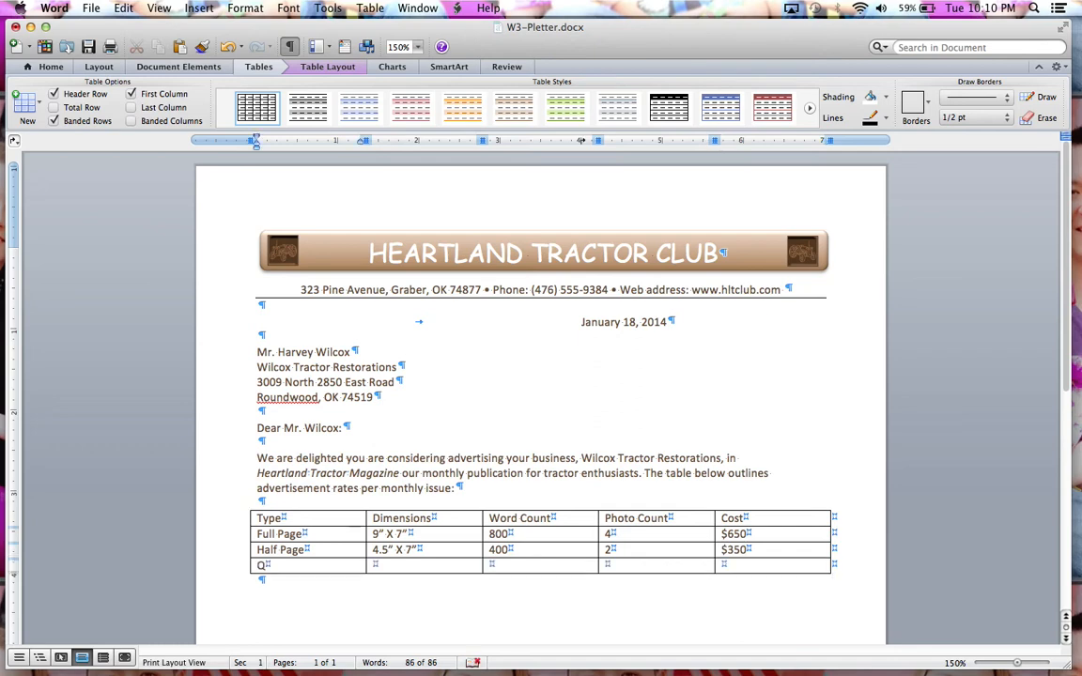
pyautogui.write('uarter page')
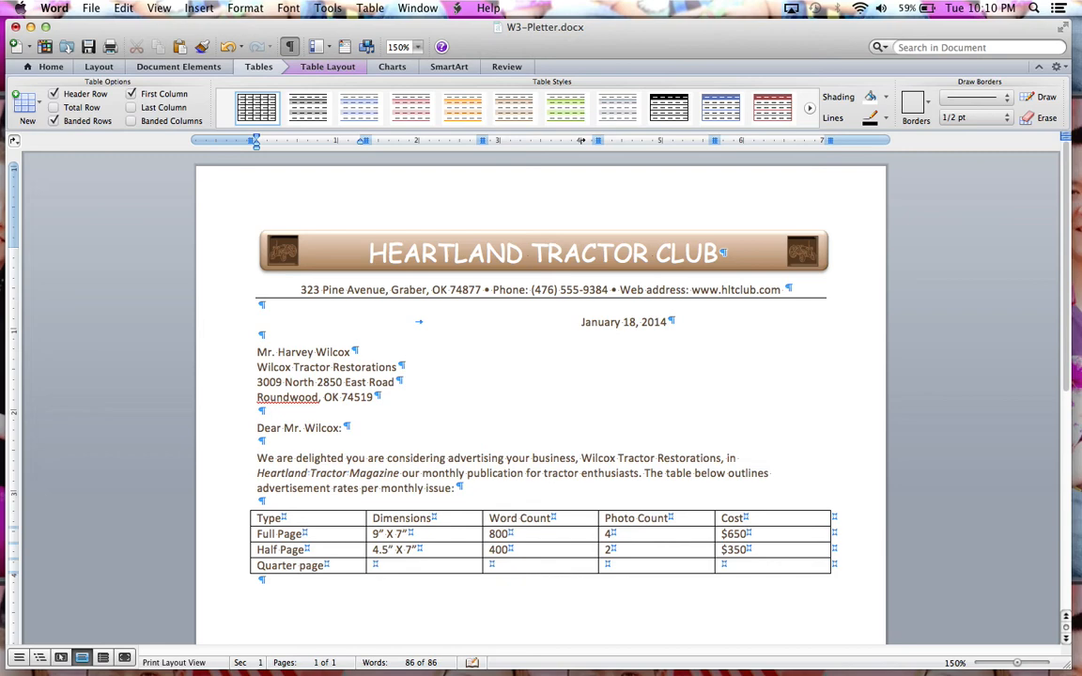
pyautogui.press('Tab')
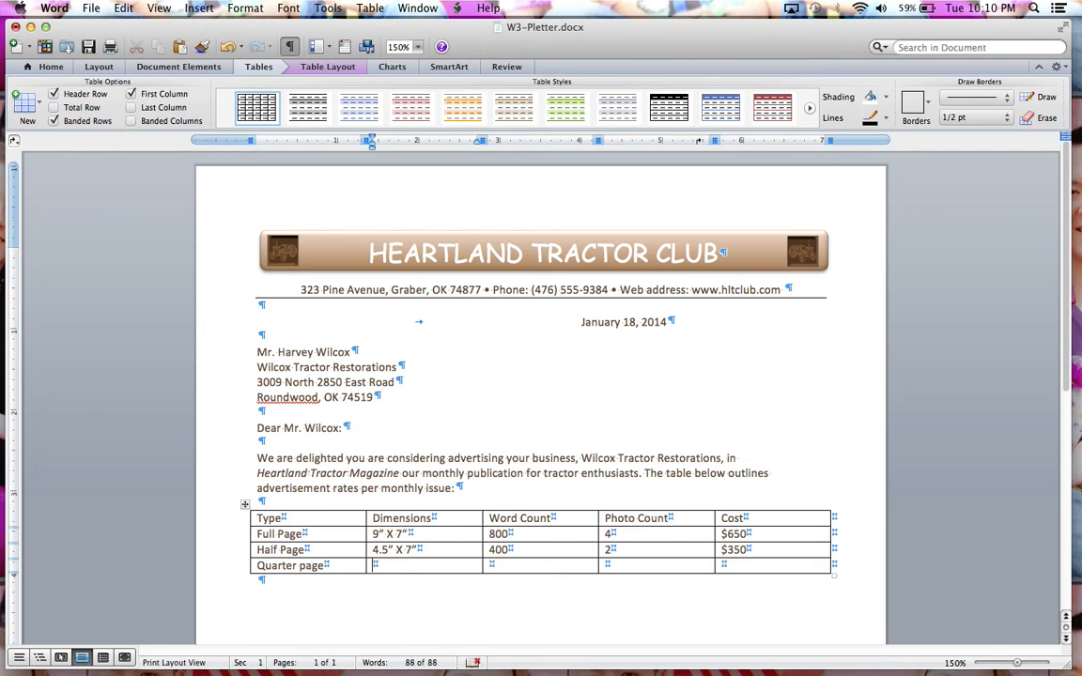
pyautogui.click(301, 566)
pyautogui.press('BackSpace')
pyautogui.write('Page')
# Complete the Quarter Page row with dimensions 4.5" X 3.5", word count 200, photo count 1 and cost $225
pyautogui.press('Tab')
pyautogui.write('4')
pyautogui.write('.5" X 3.')
pyautogui.write('5"')
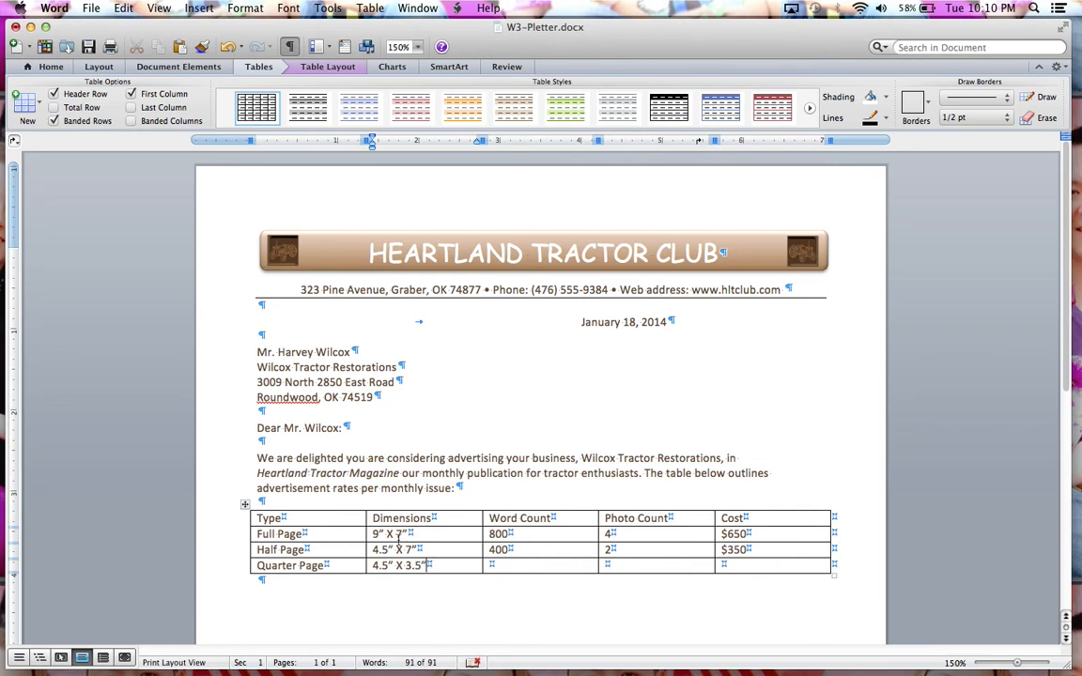
pyautogui.press('Tab')
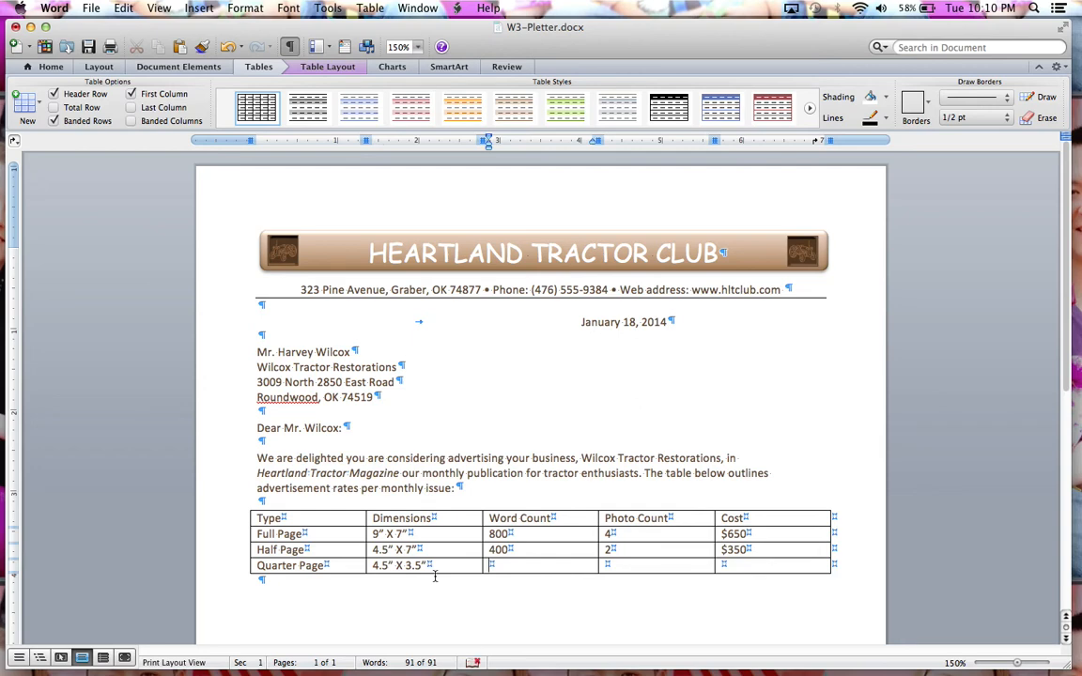
pyautogui.write('200')
pyautogui.press('Tab')
pyautogui.write('1')
pyautogui.press('Tab')
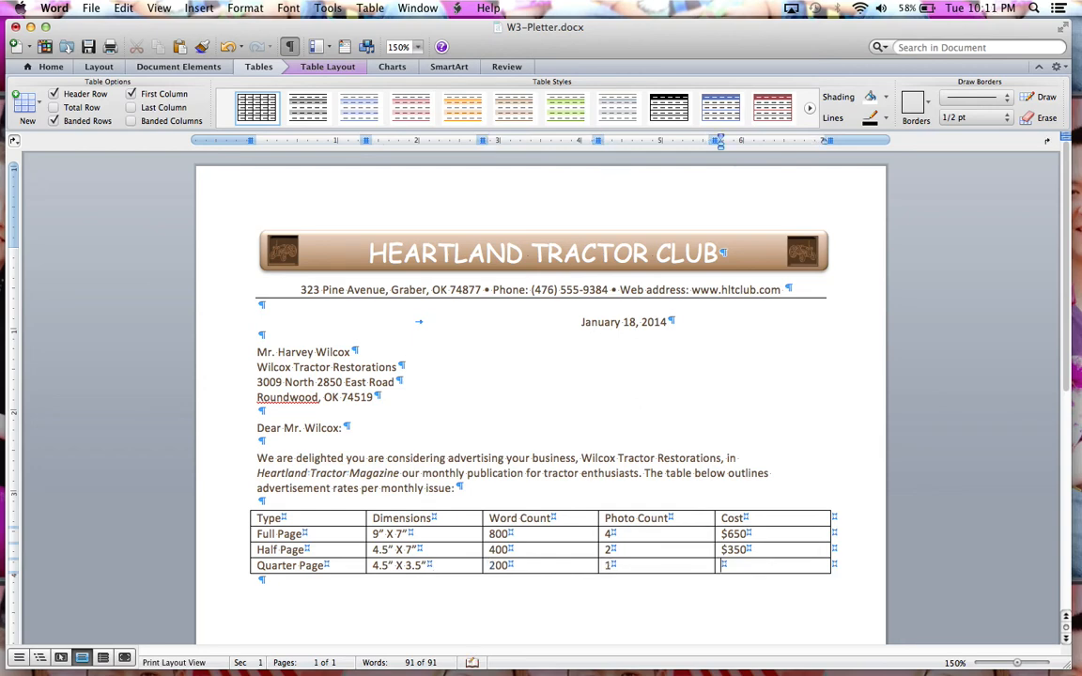
pyautogui.write('$225')
# Add a last table row containing Business Card, 2.25" X 3.5", 100, 0 and $125
pyautogui.press('Tab')
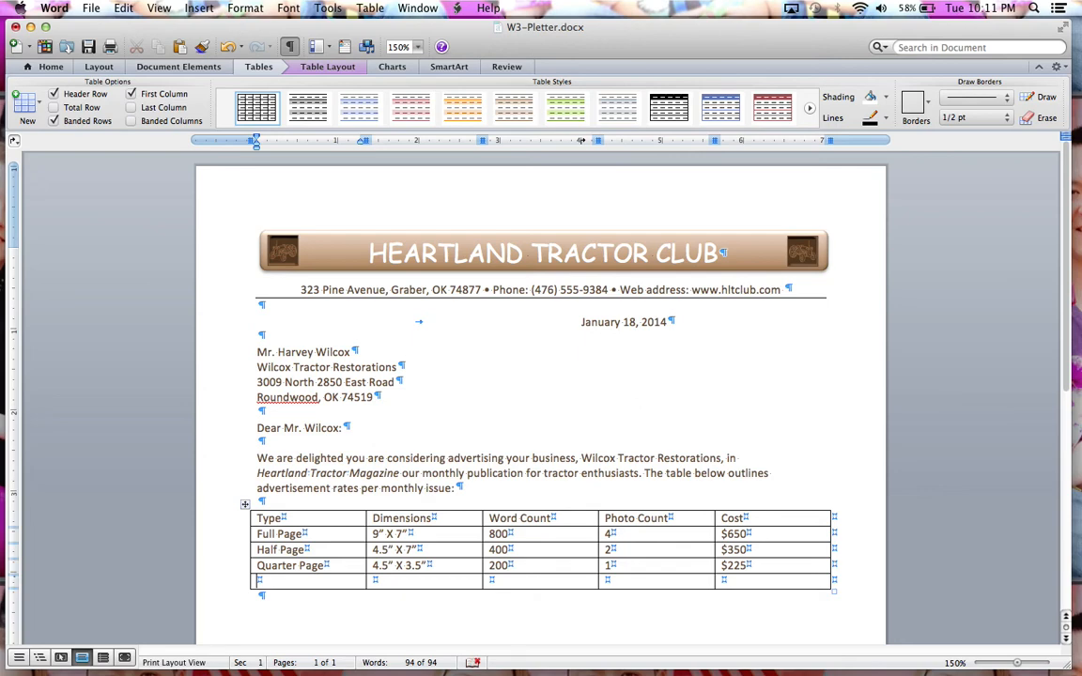
pyautogui.write('Business Card')
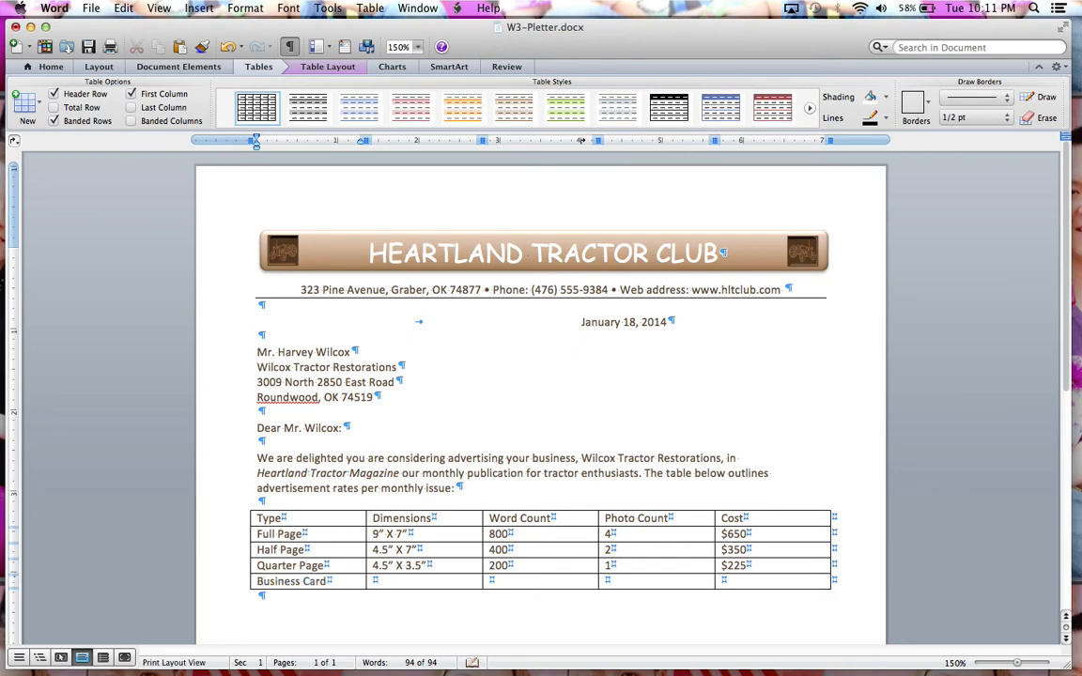
pyautogui.press('Tab')
pyautogui.write('2.25"')
pyautogui.write(' X')
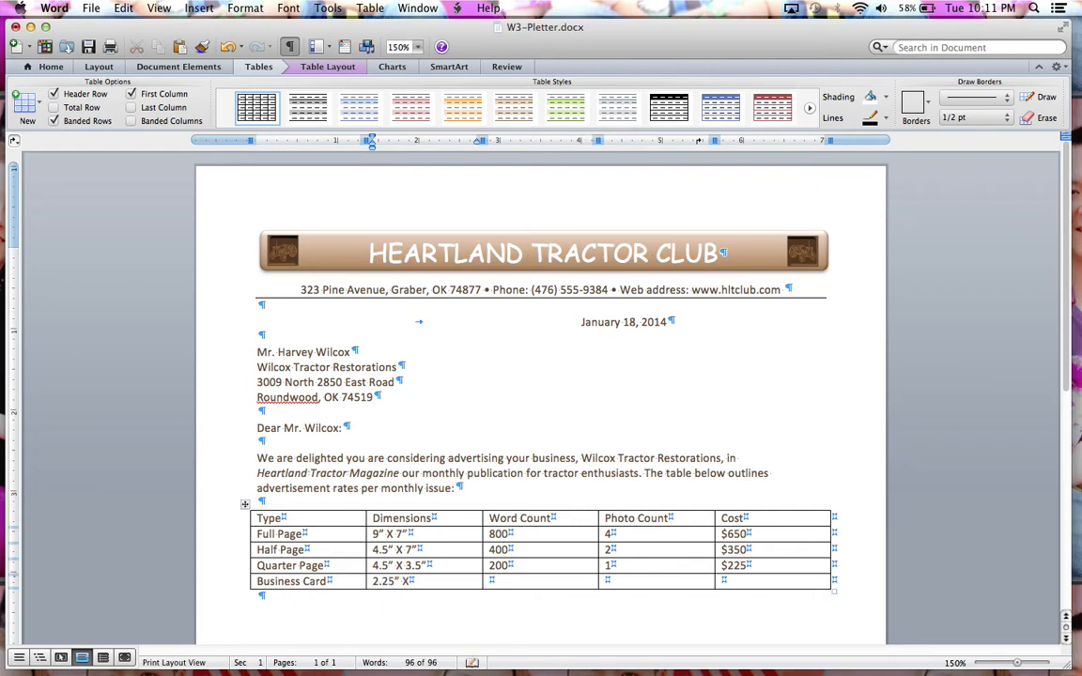
pyautogui.write(' 3.5"')
pyautogui.press('Tab')
pyautogui.write('100')
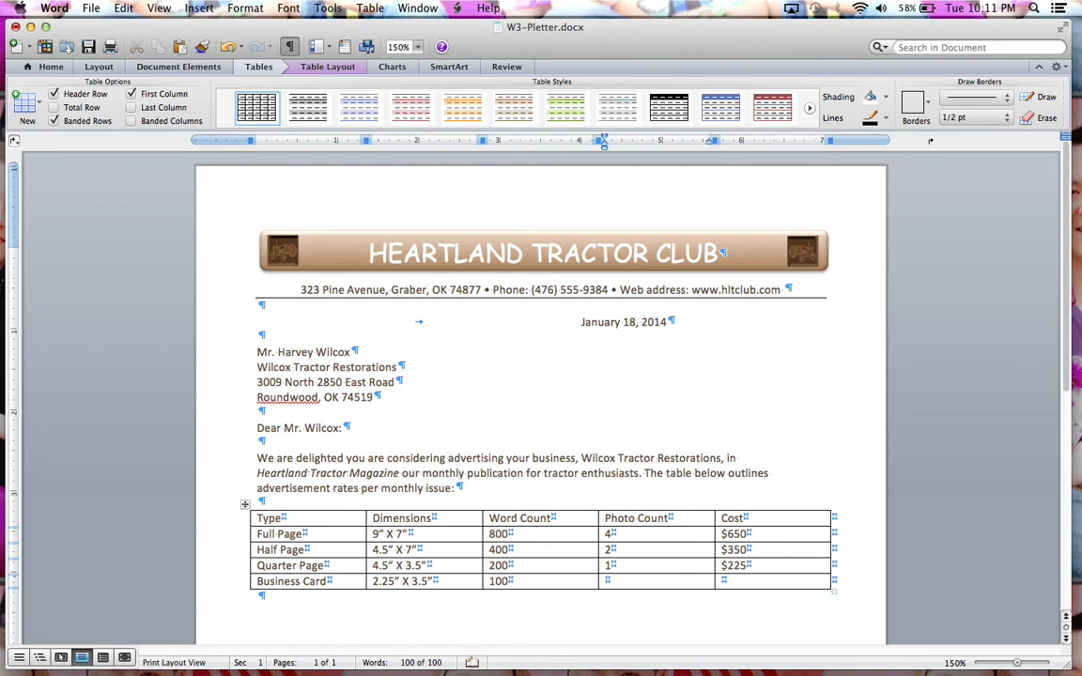
pyautogui.write('0')
pyautogui.press('Tab')
pyautogui.write('$125')
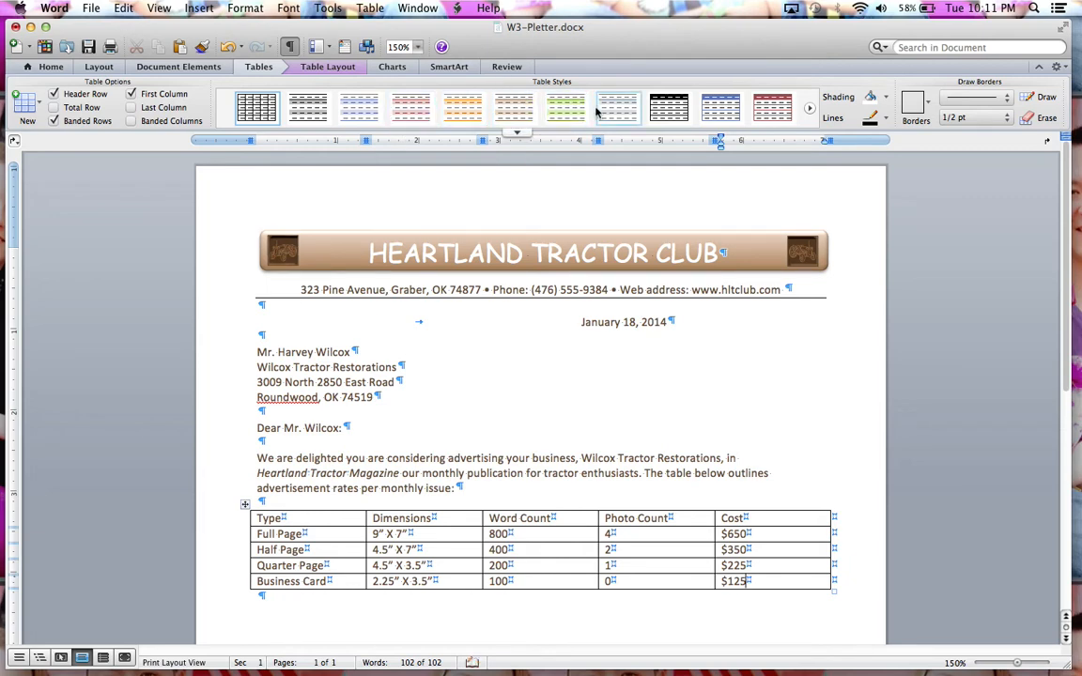
# Apply the built-in Medium Grid 3 - Accent 4 style to the advertisement rate table
pyautogui.click(518, 135)
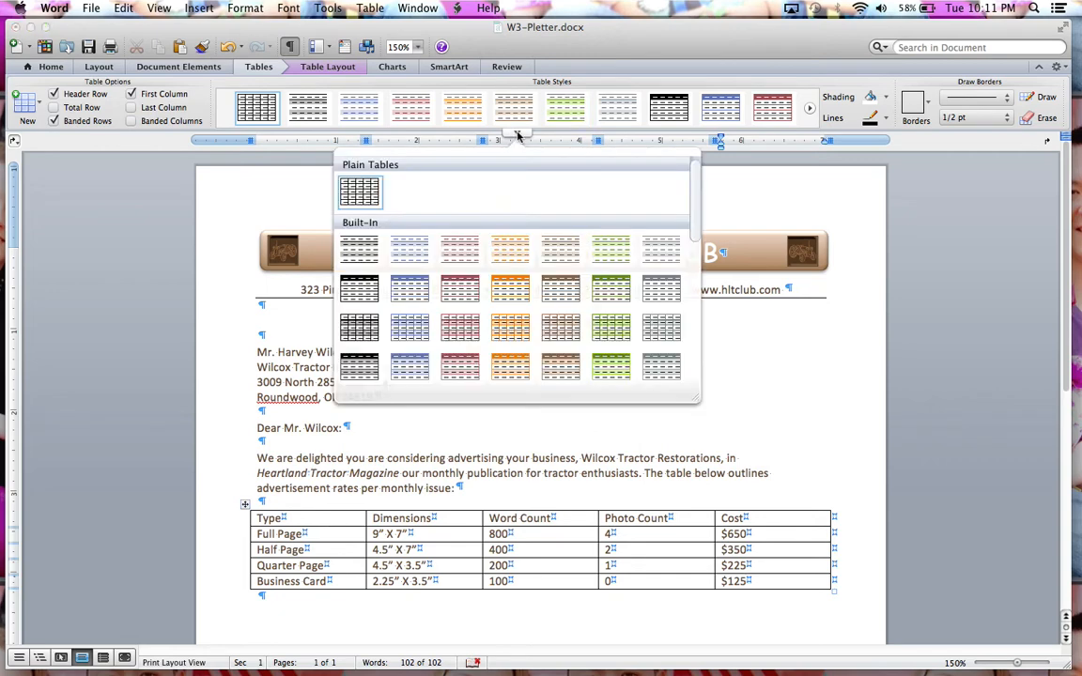
pyautogui.scroll(-3, 561, 300)
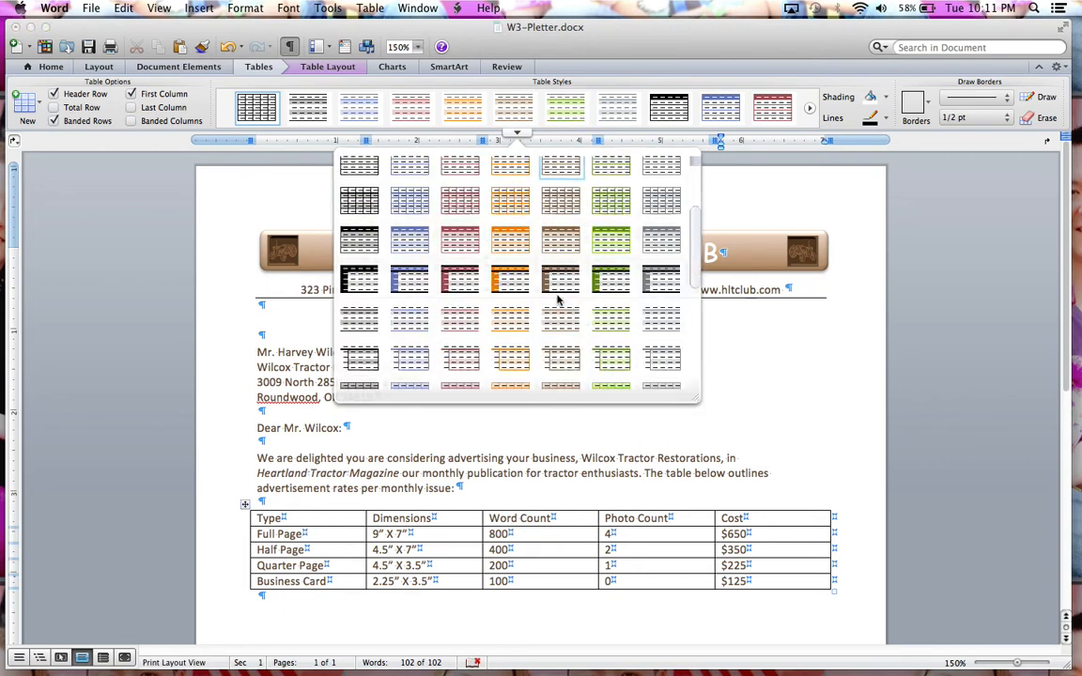
pyautogui.scroll(-5, 558, 299)
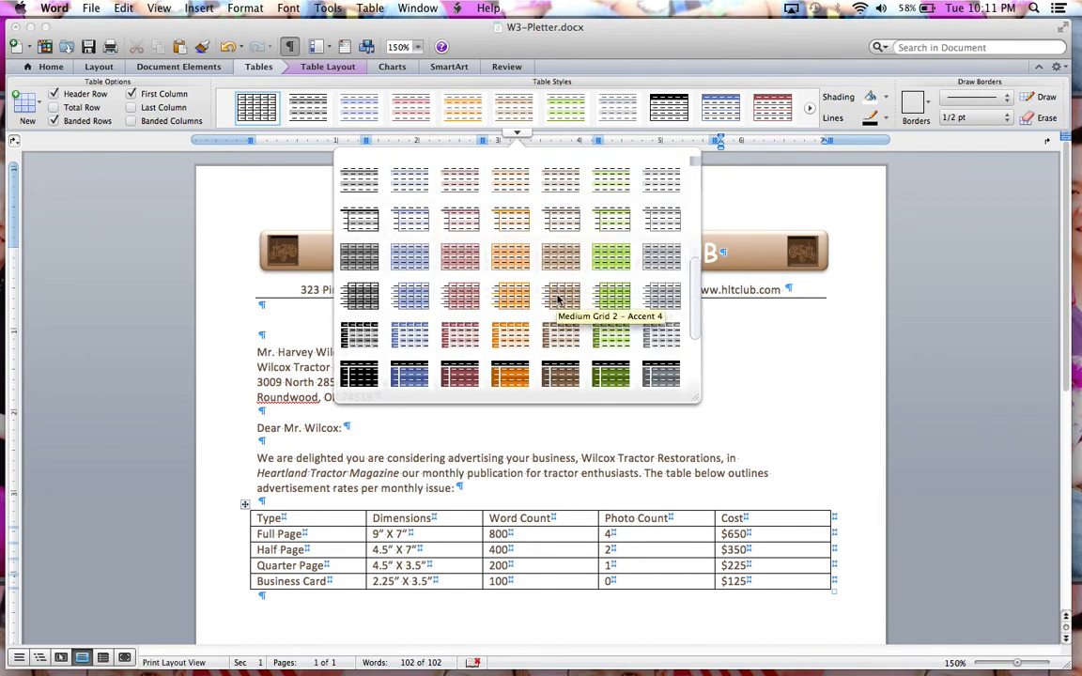
pyautogui.scroll(-1, 558, 299)
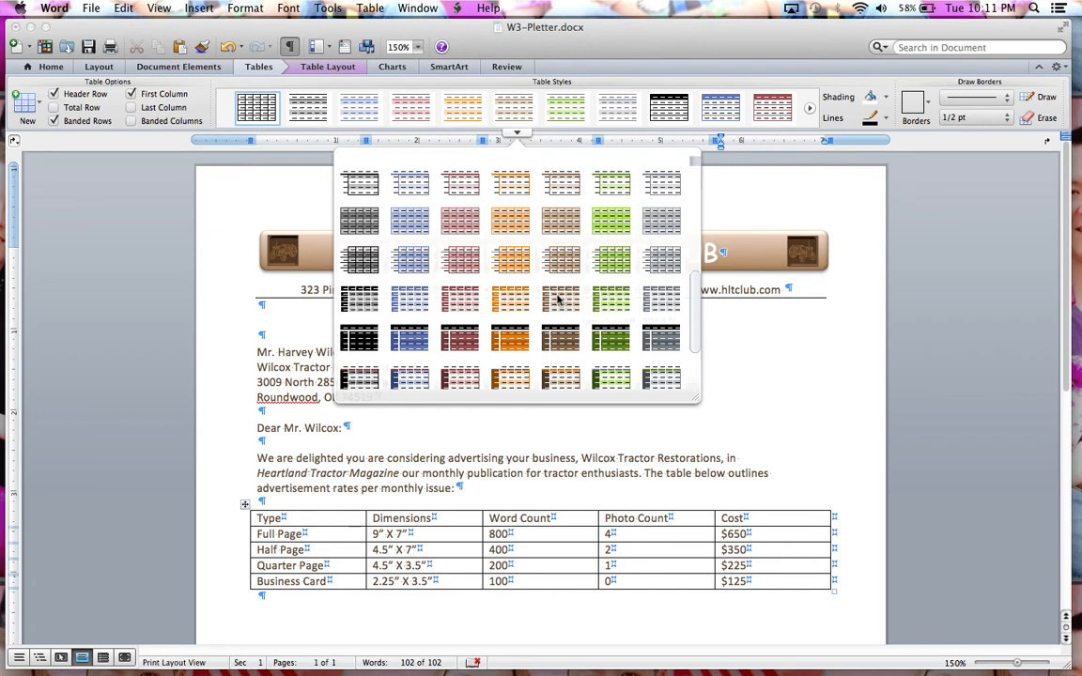
pyautogui.scroll(2, 558, 300)
pyautogui.scroll(2, 558, 300)
pyautogui.scroll(2, 558, 299)
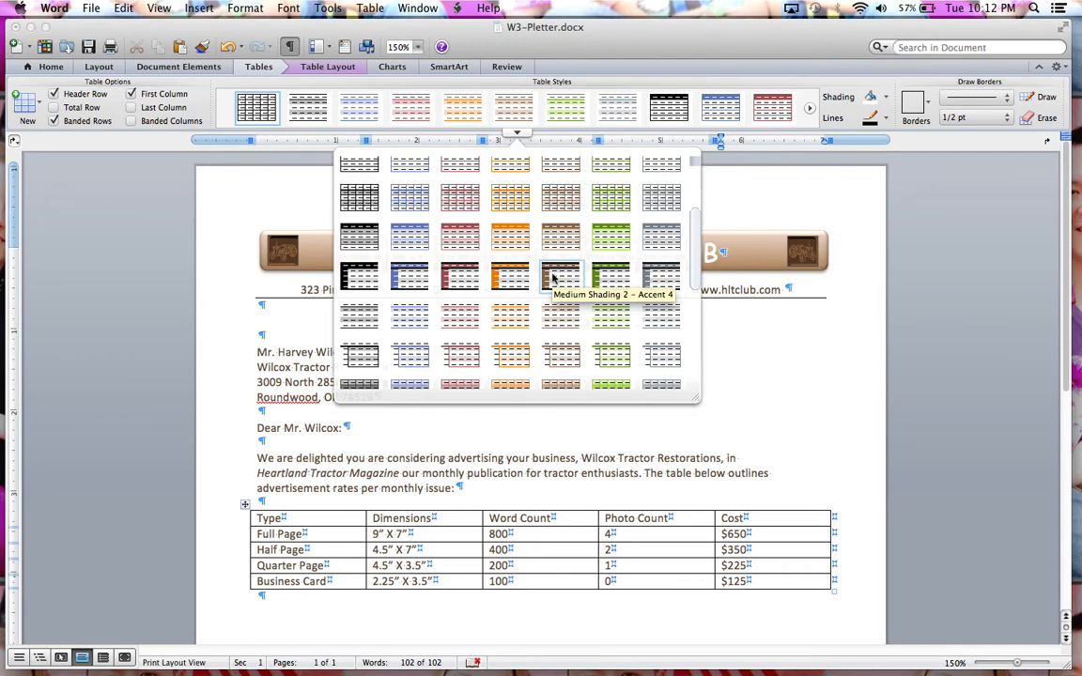
pyautogui.scroll(-2, 552, 354)
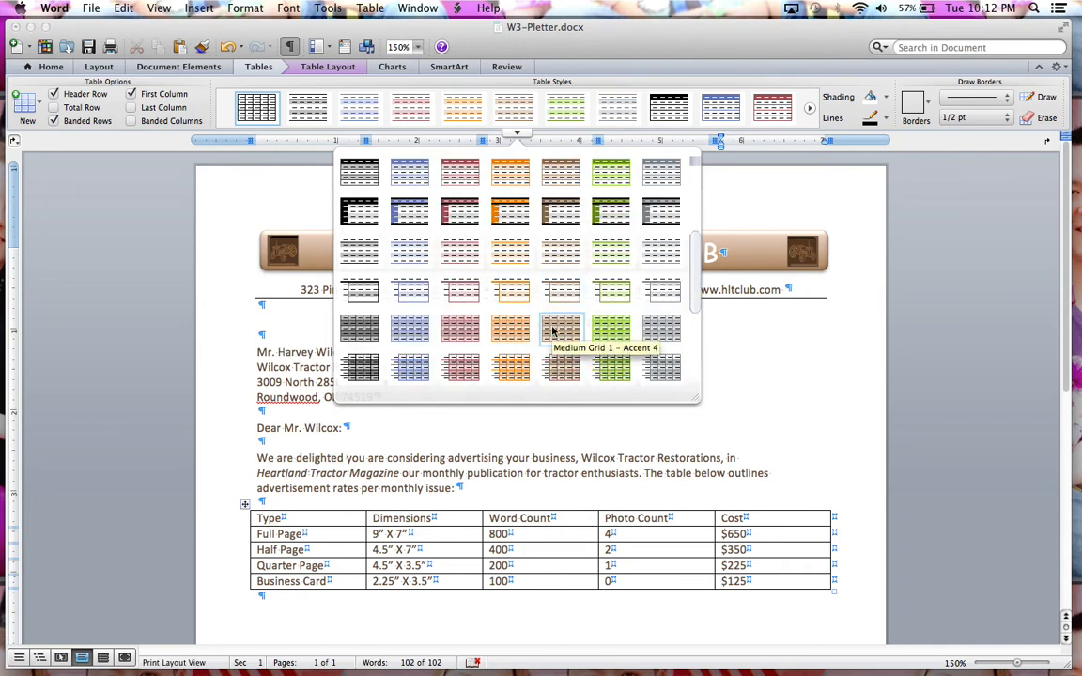
pyautogui.scroll(-2, 555, 339)
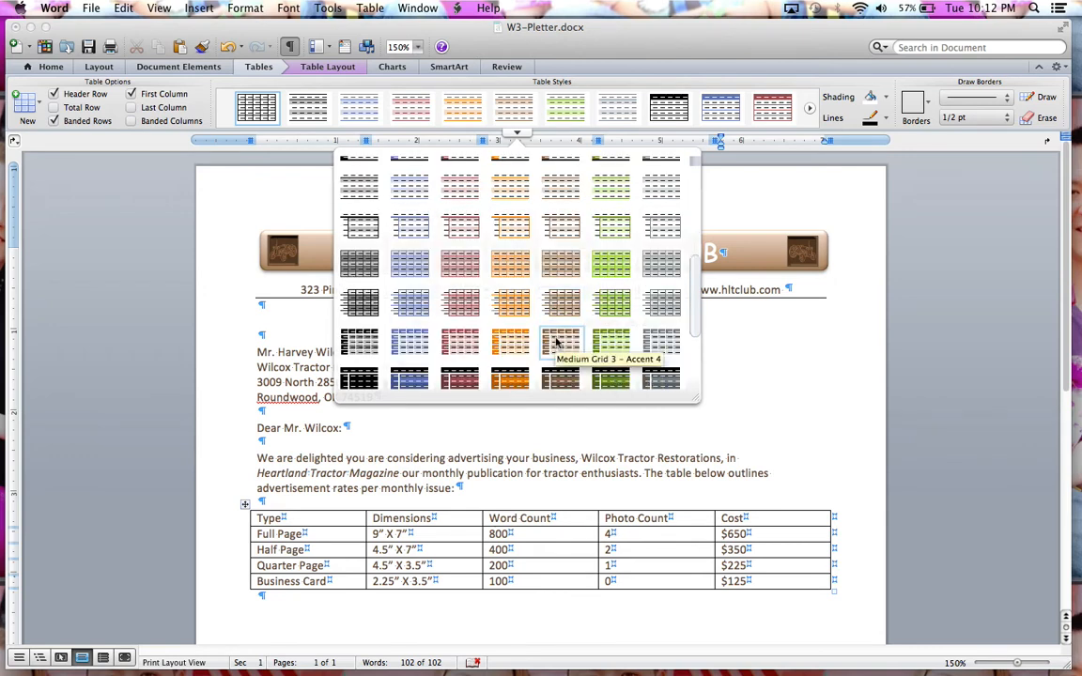
pyautogui.click(559, 342)
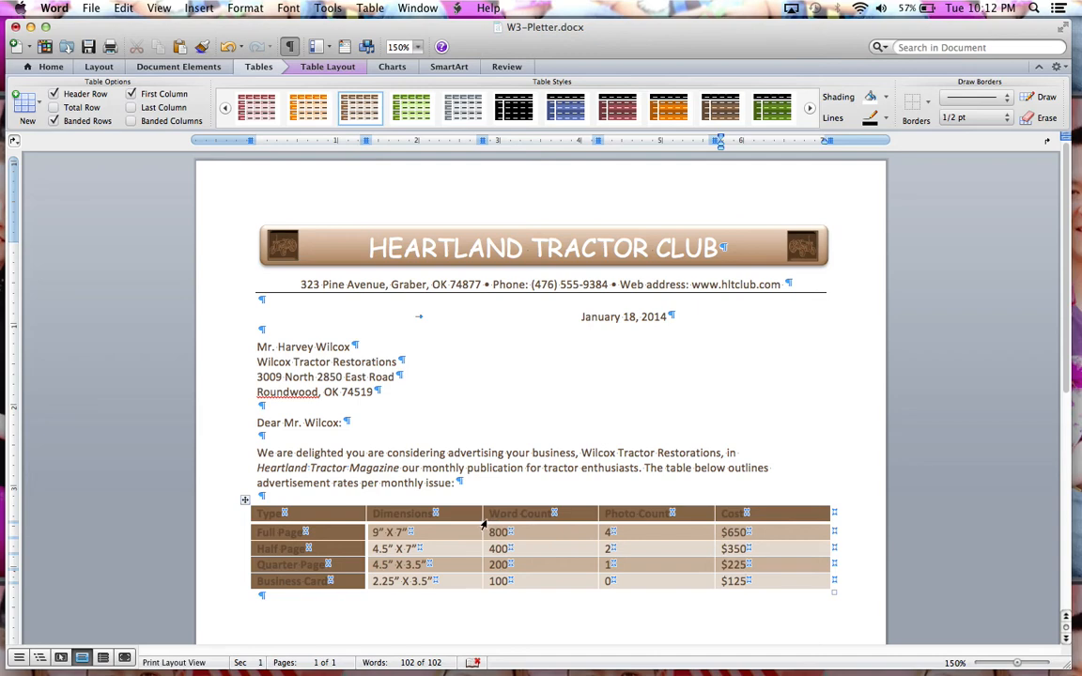
# AutoFit the advertisement rate table's columns to their contents
pyautogui.click(259, 67)
pyautogui.click(259, 67)
pyautogui.click(328, 67)
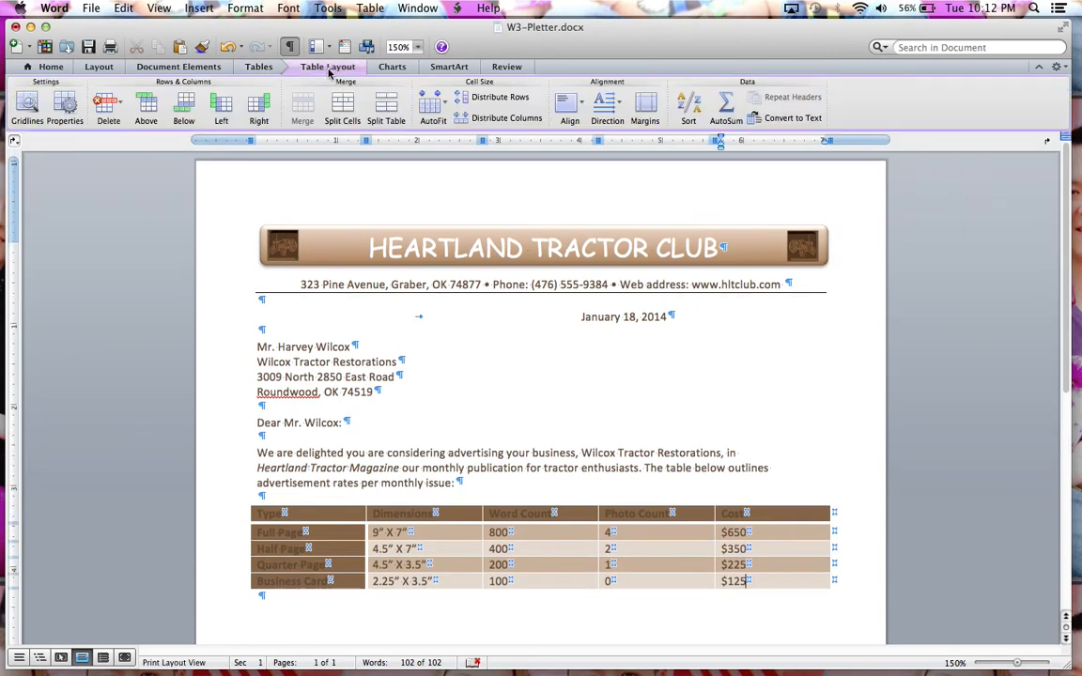
pyautogui.click(436, 109)
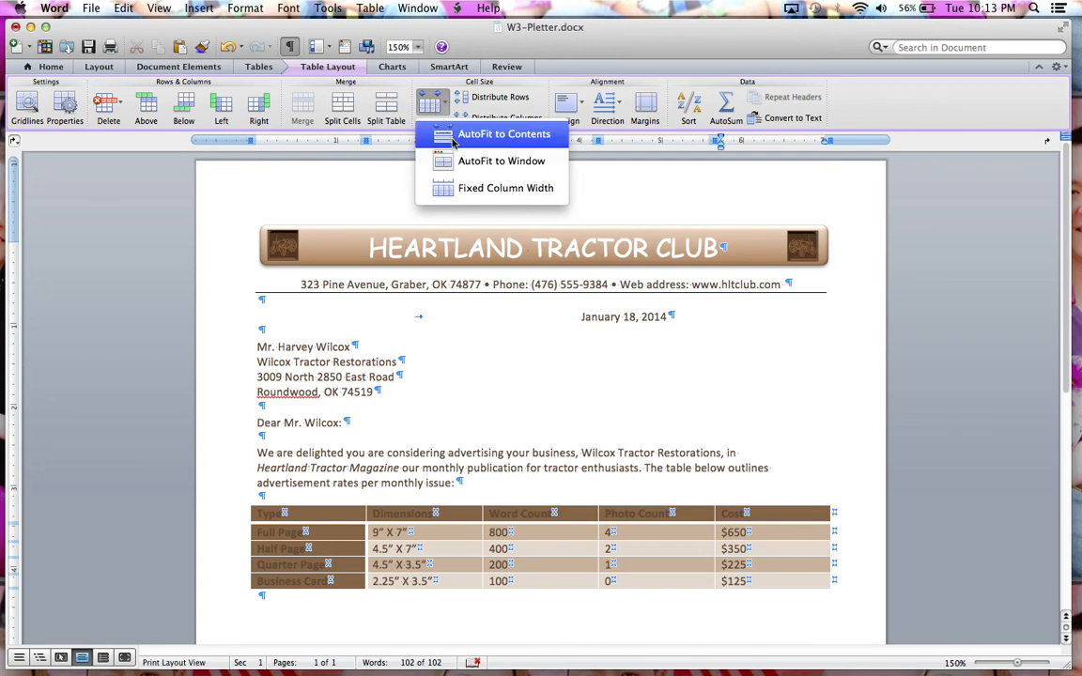
pyautogui.click(454, 137)
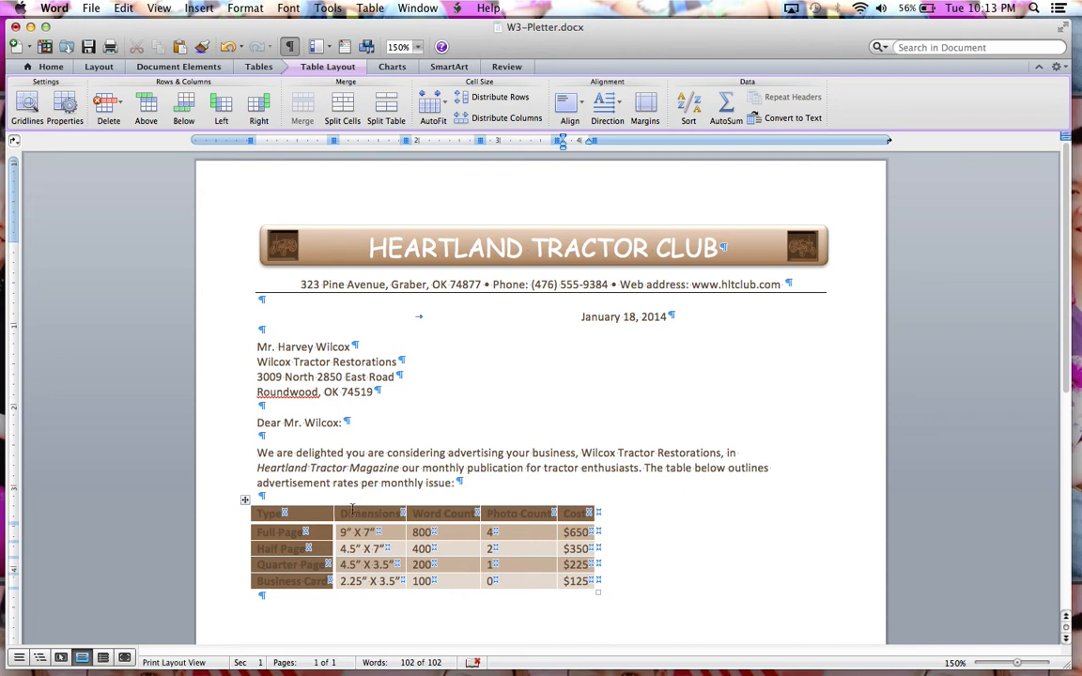
# Align the cells in the Dimensions, Word Count, Photo Count and Cost columns to Top Center, including their headings
pyautogui.moveTo(355, 522); pyautogui.dragTo(590, 587)
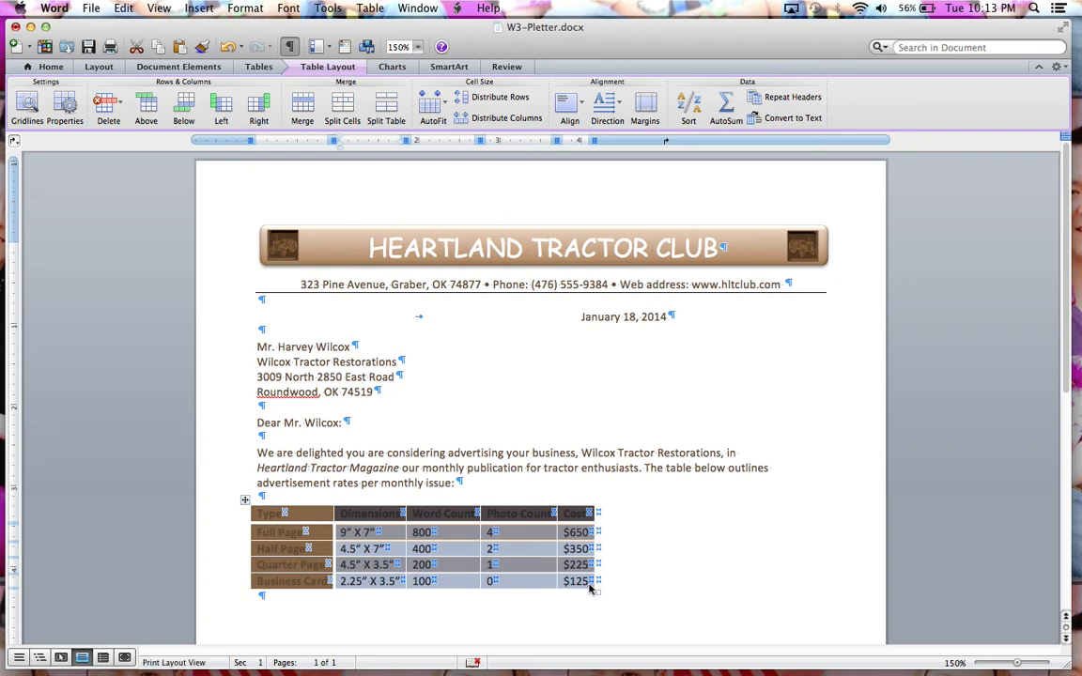
pyautogui.click(577, 105)
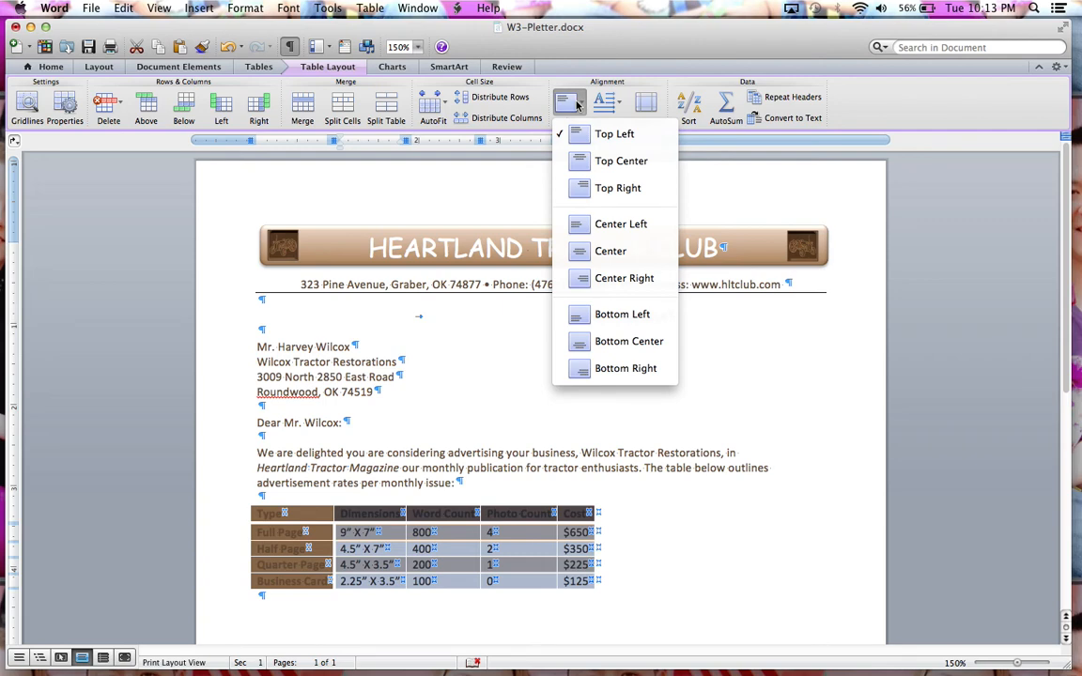
pyautogui.click(618, 162)
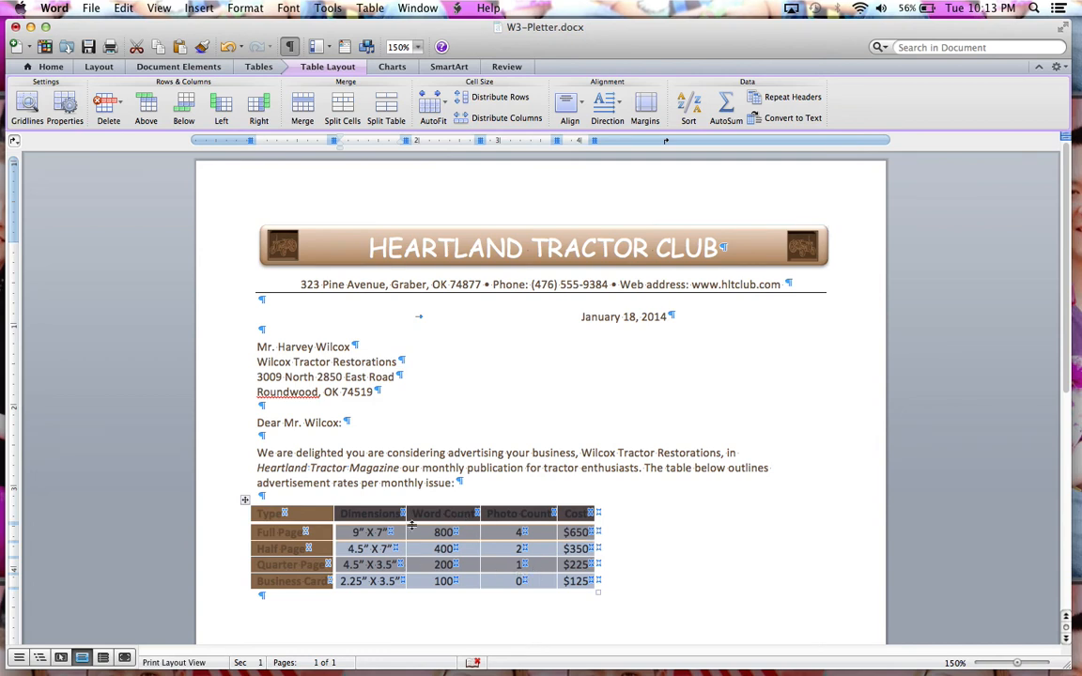
# Center the entire advertisement rate table horizontally between the page margins
pyautogui.click(243, 501)
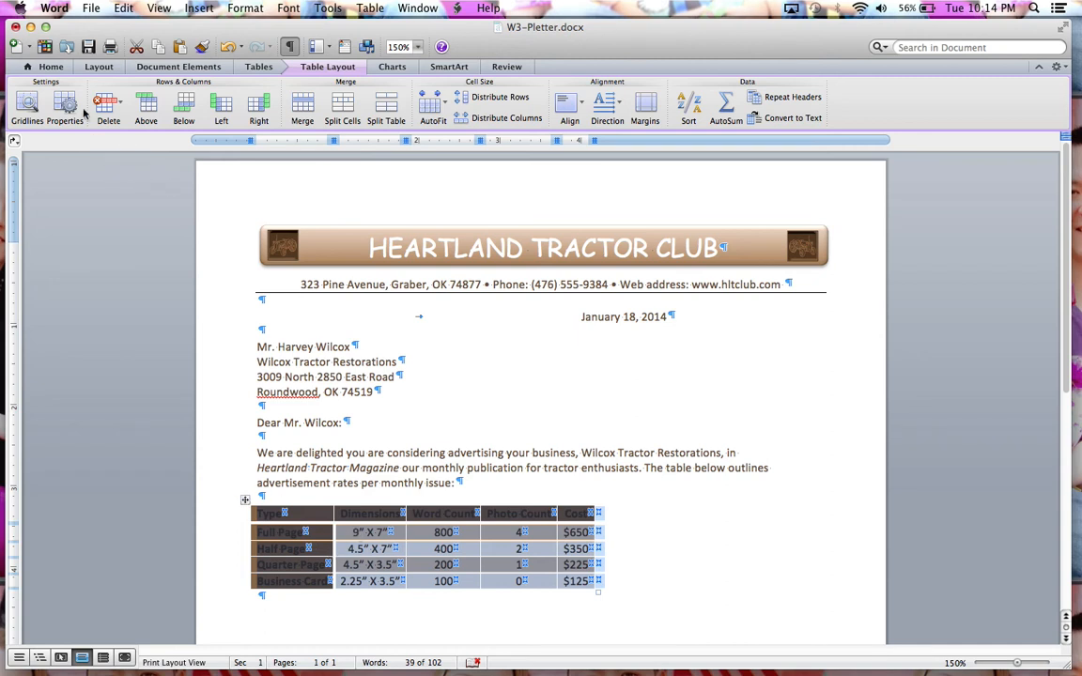
pyautogui.click(51, 68)
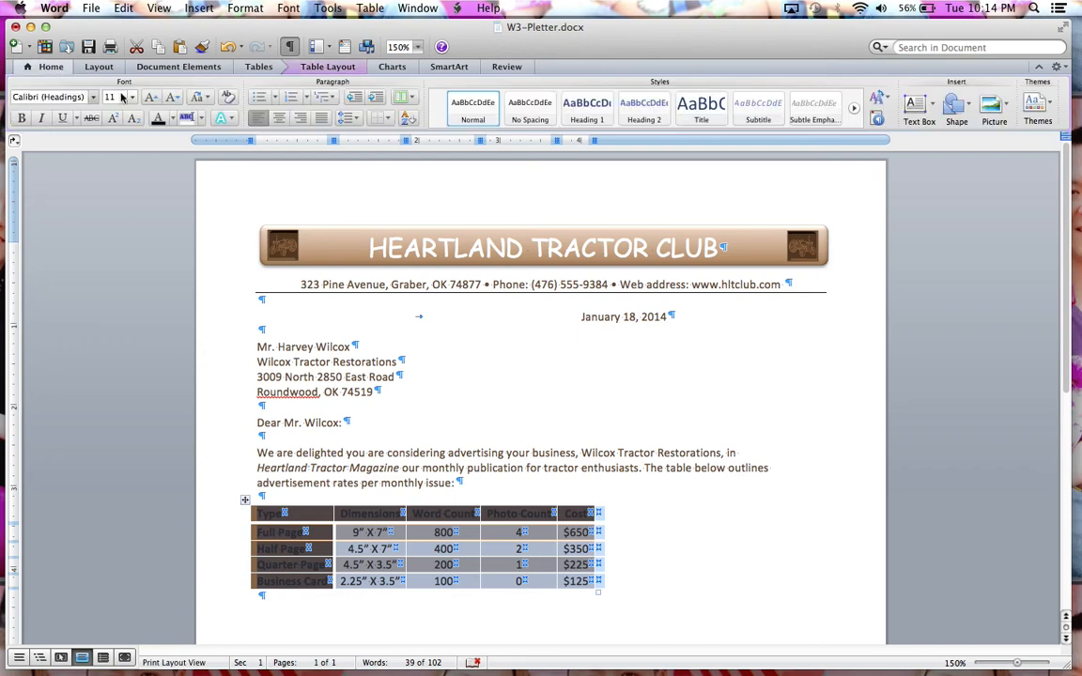
pyautogui.click(280, 119)
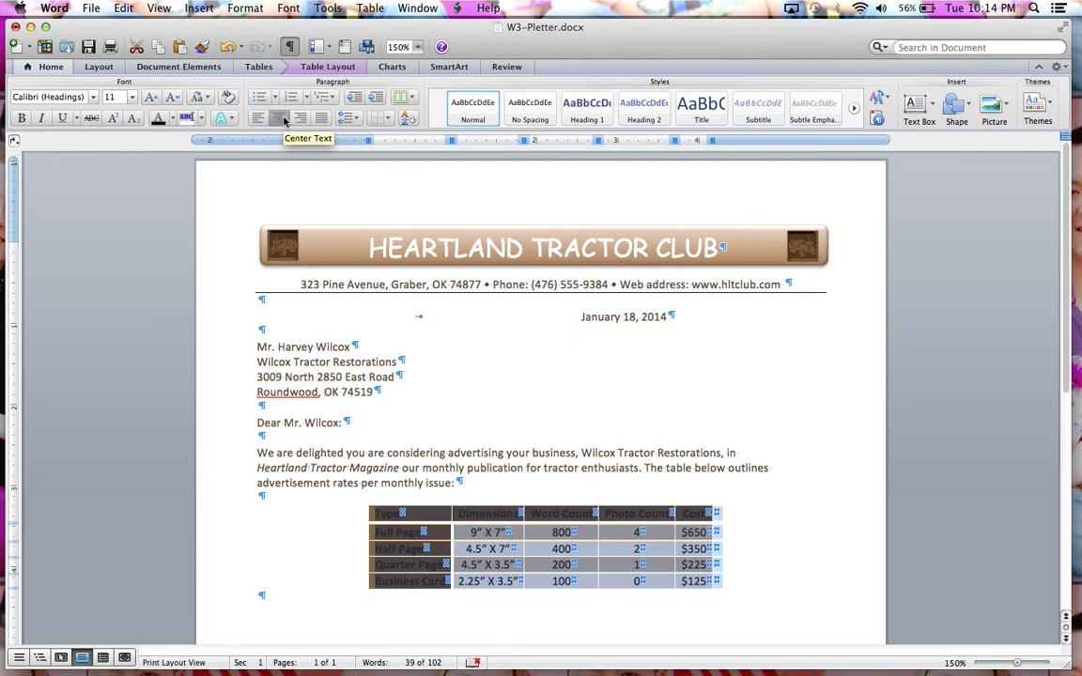
pyautogui.click(825, 487)
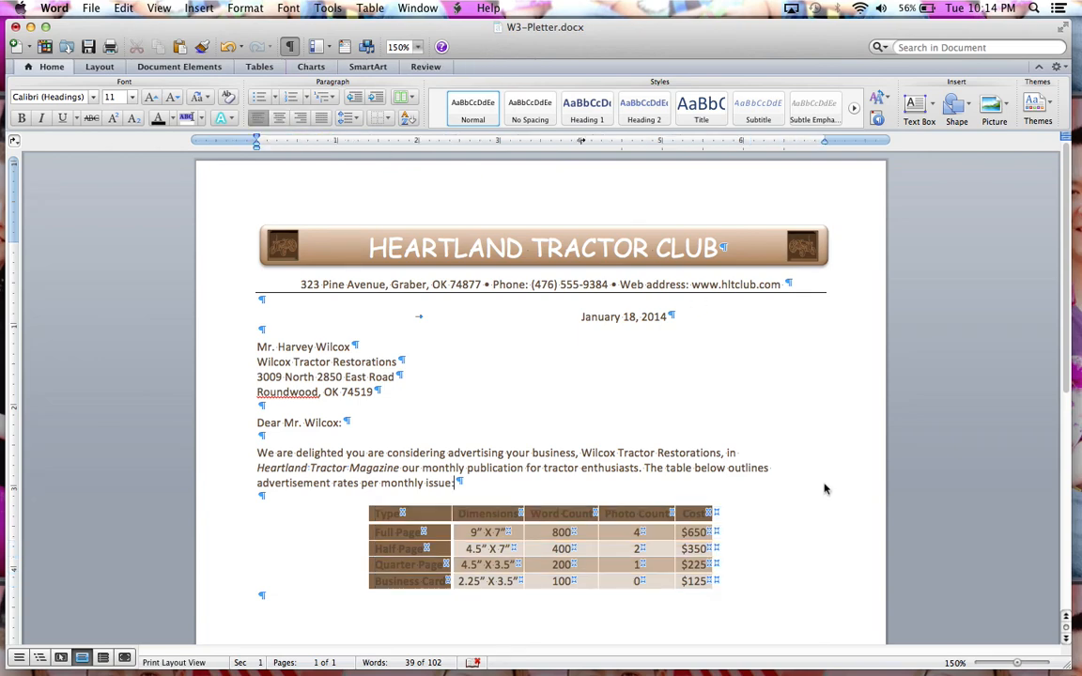
# Change the font color to black for the letter's content from the date line through the end of the table
pyautogui.scroll(-5, 825, 487)
pyautogui.scroll(3, 825, 487)
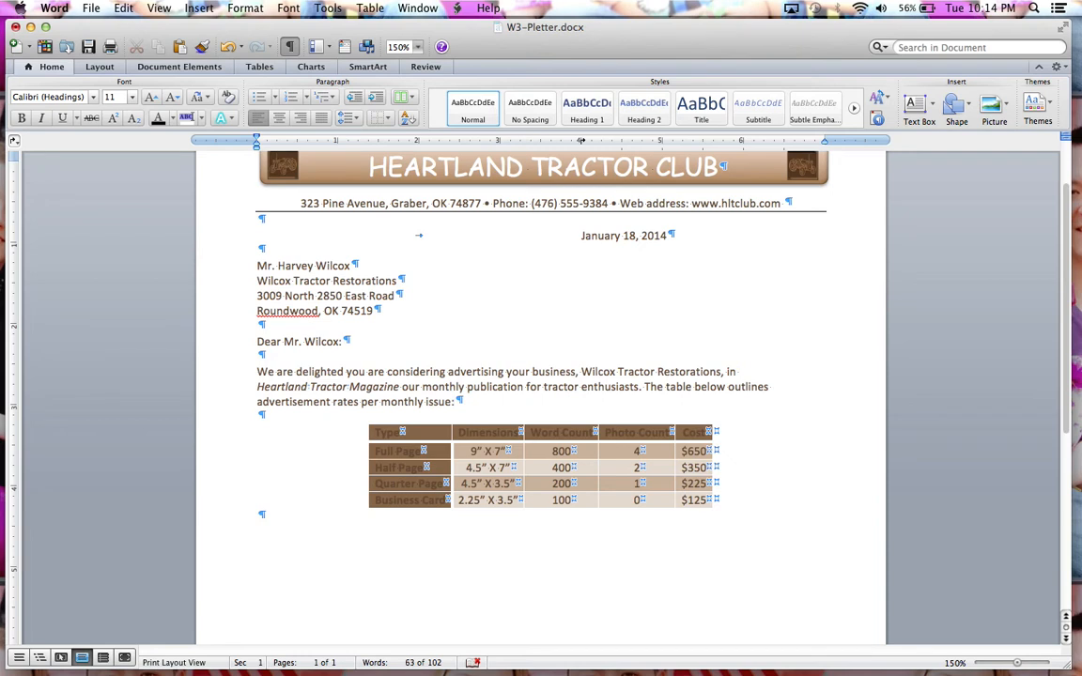
pyautogui.moveTo(706, 501); pyautogui.dragTo(384, 223)
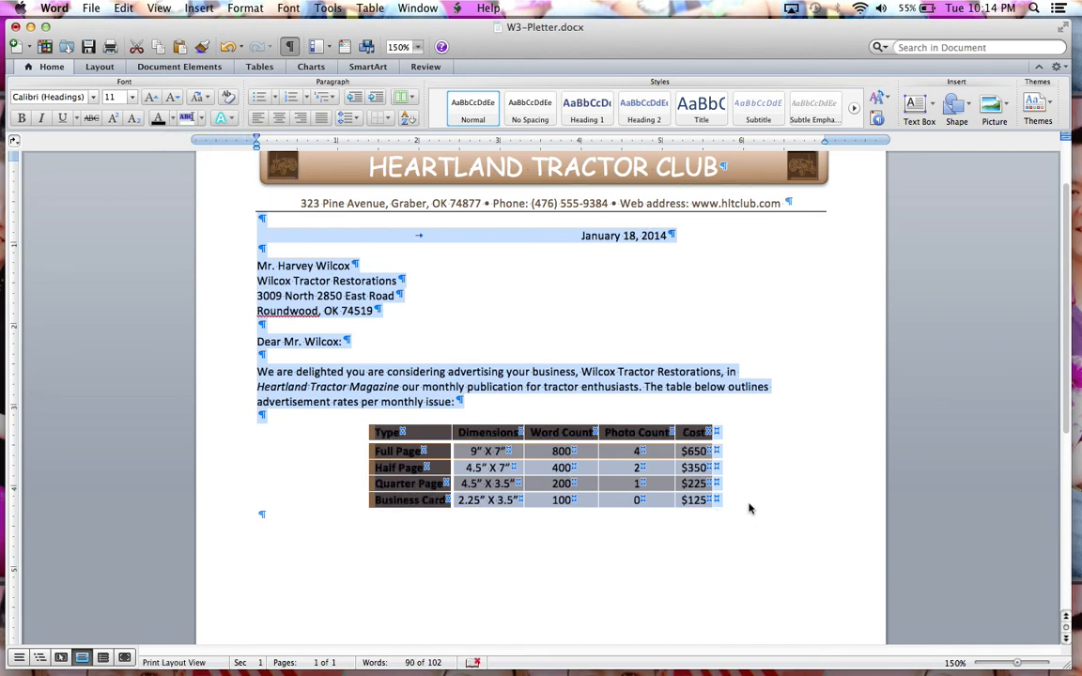
pyautogui.click(698, 515)
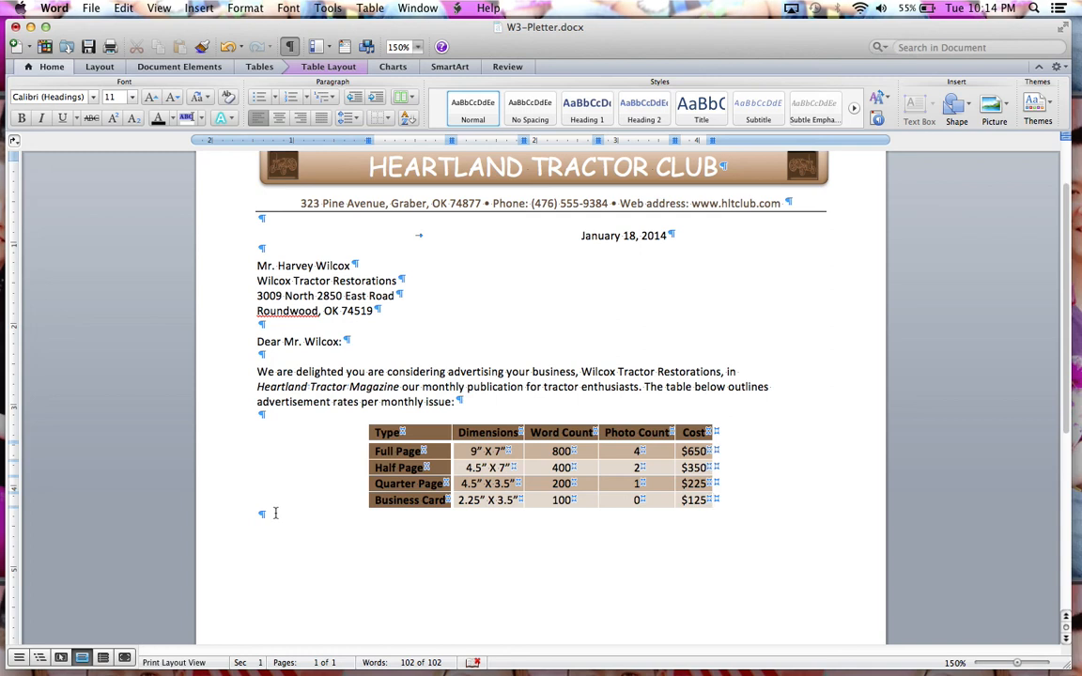
# Insert a row above the table's heading row and merge its five cells into one
pyautogui.click(493, 433)
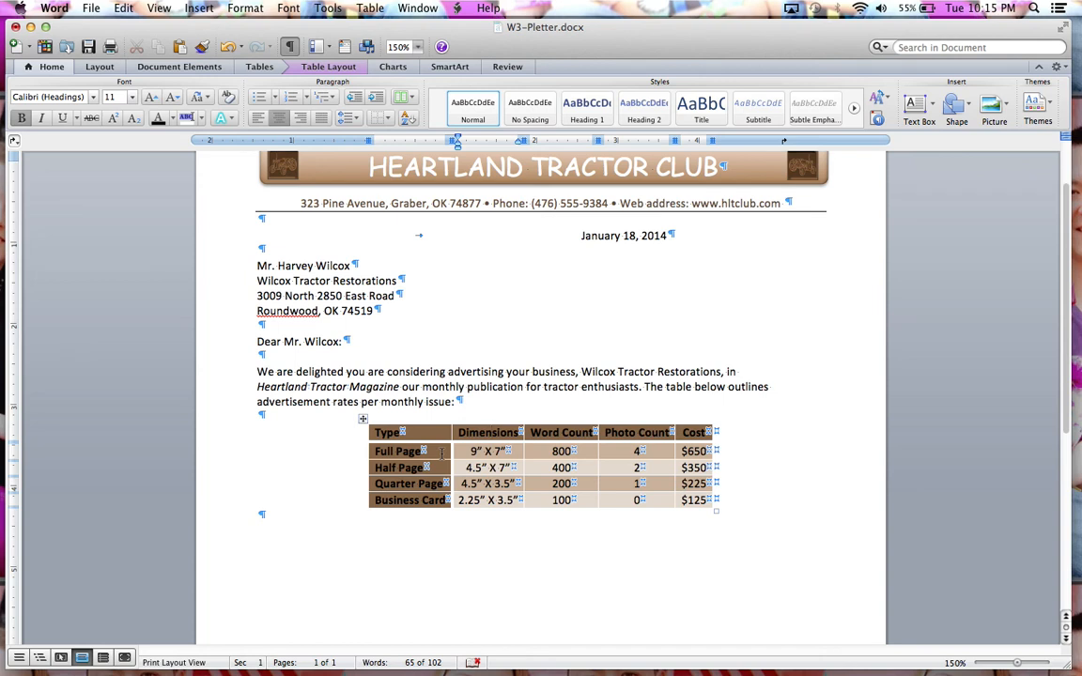
pyautogui.click(320, 67)
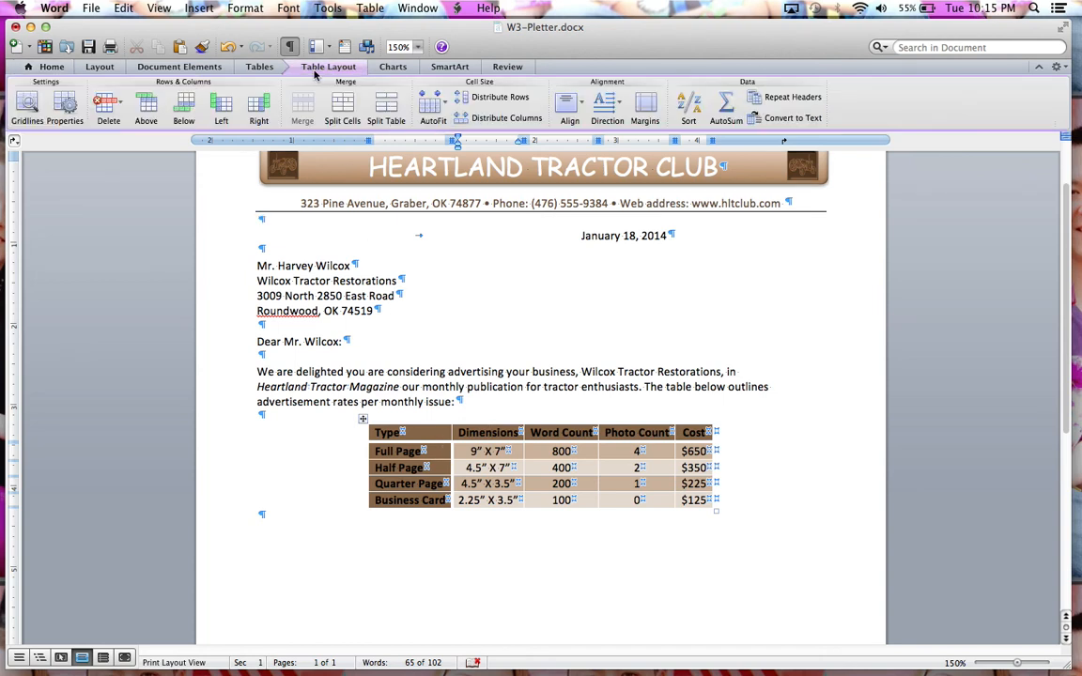
pyautogui.click(150, 106)
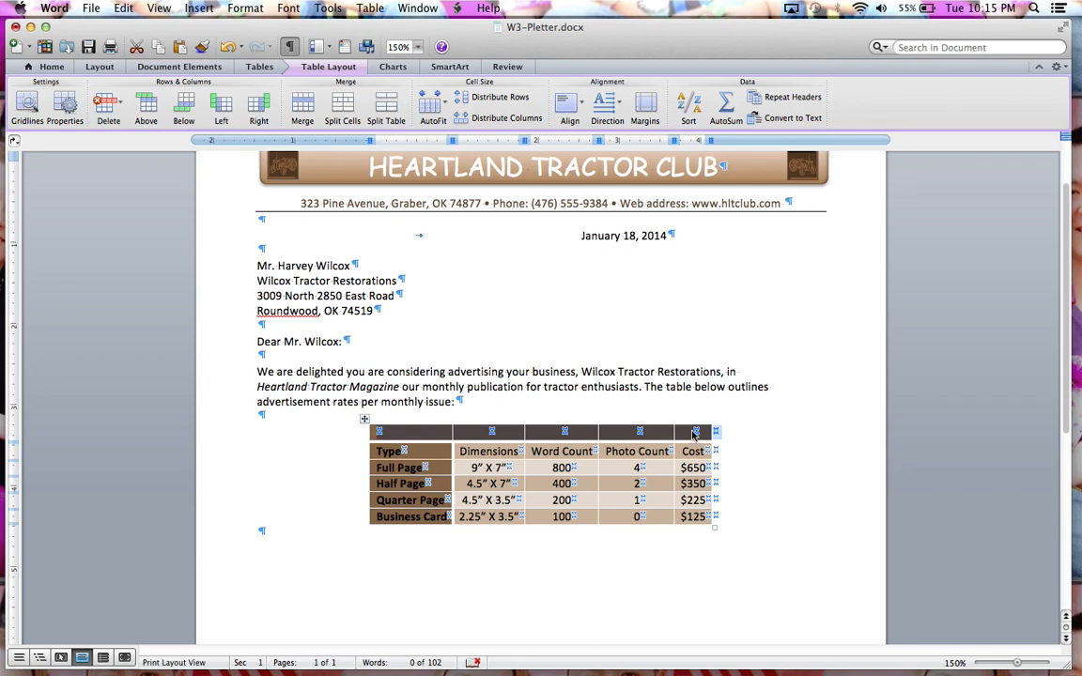
pyautogui.click(301, 110)
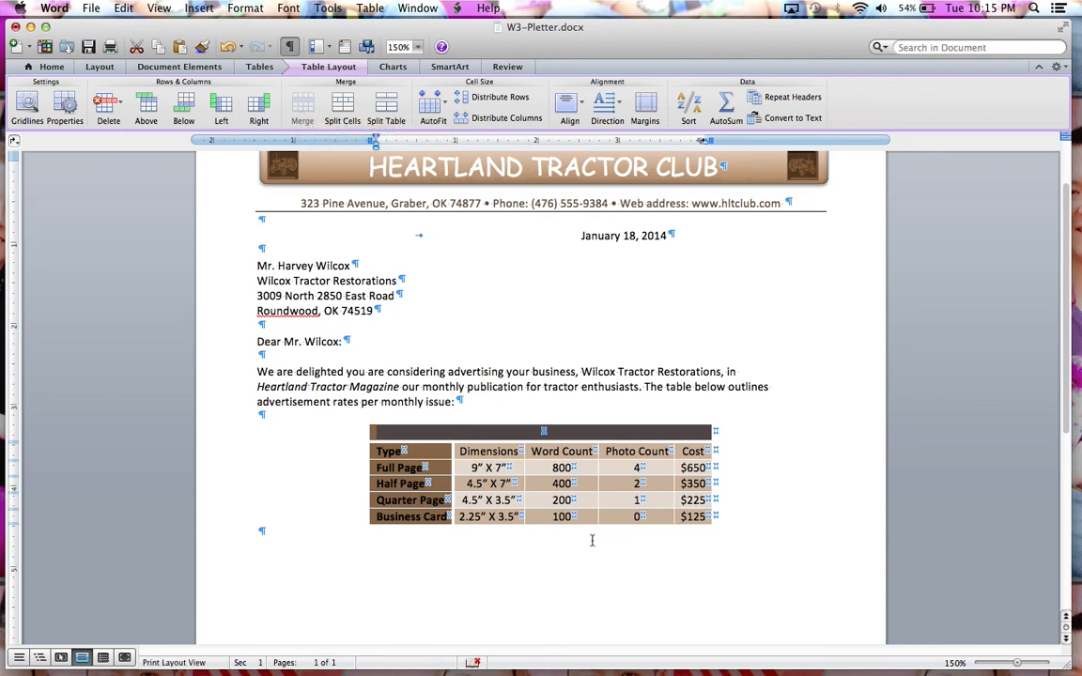
# Enter the title "Monthly Issue Advertisement Rates" in the merged row and place the insertion point in the paragraph below the table
pyautogui.write('Mo')
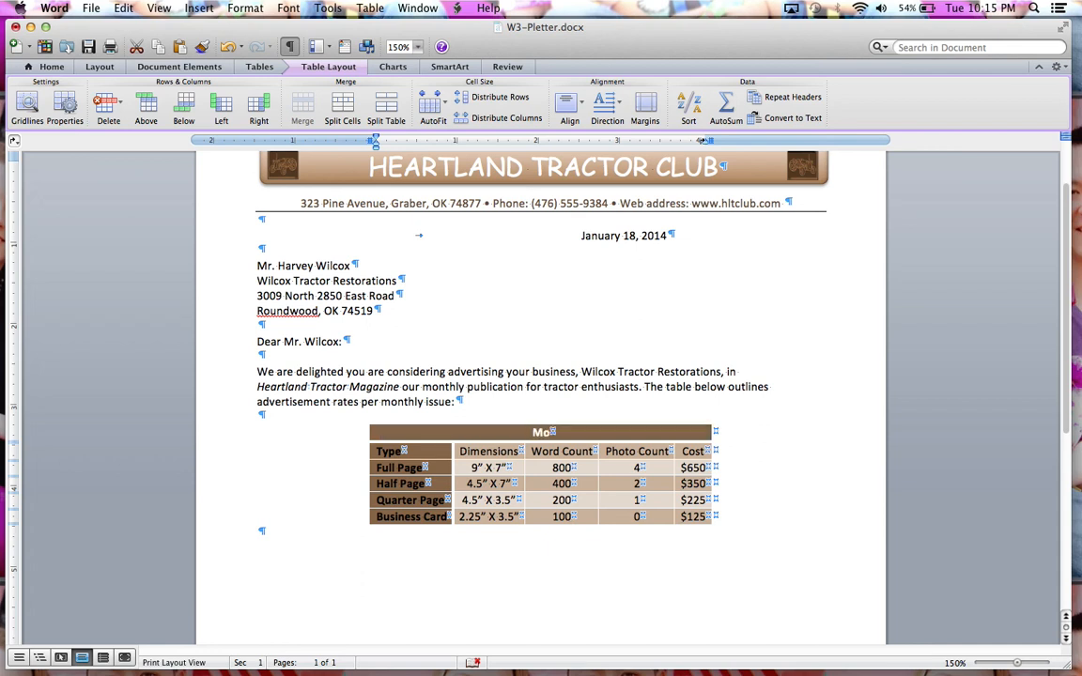
pyautogui.write('nthly')
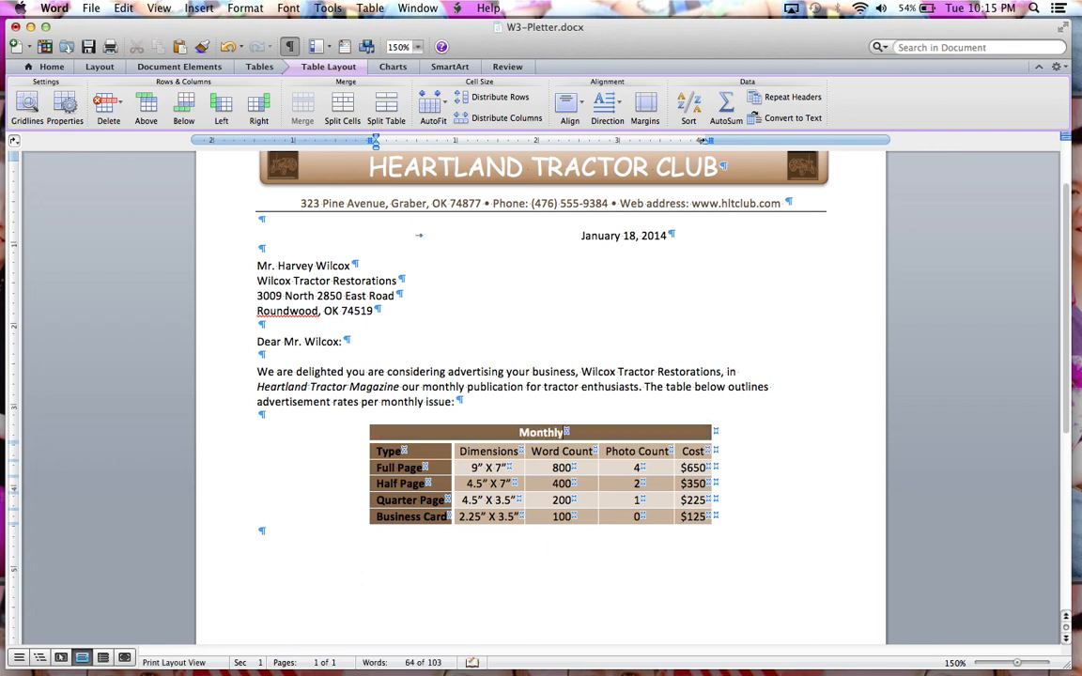
pyautogui.write(' Issue Adv')
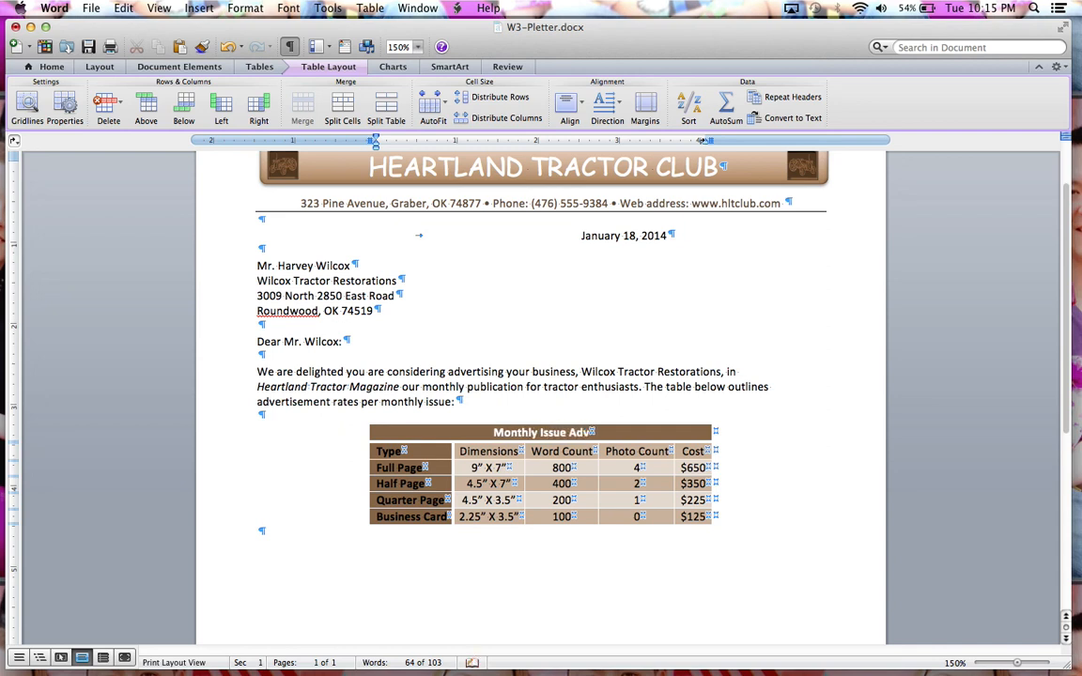
pyautogui.write('erts')
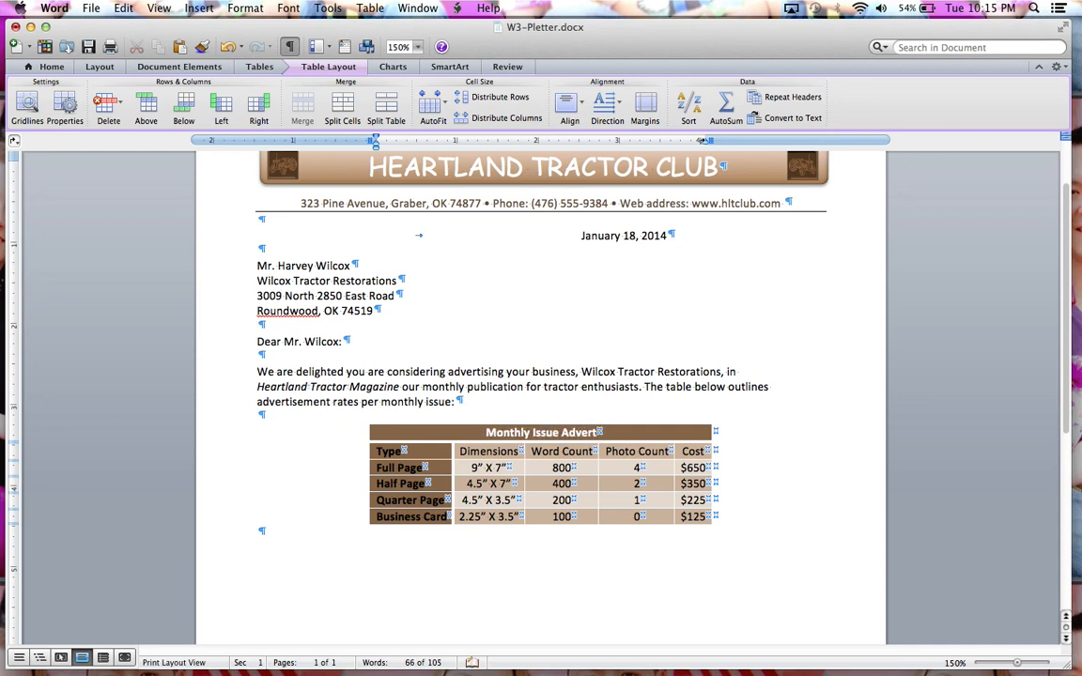
pyautogui.press('BackSpace')
pyautogui.write('isemt')
pyautogui.press('BackSpace')
pyautogui.press('BackSpace')
pyautogui.write('ment')
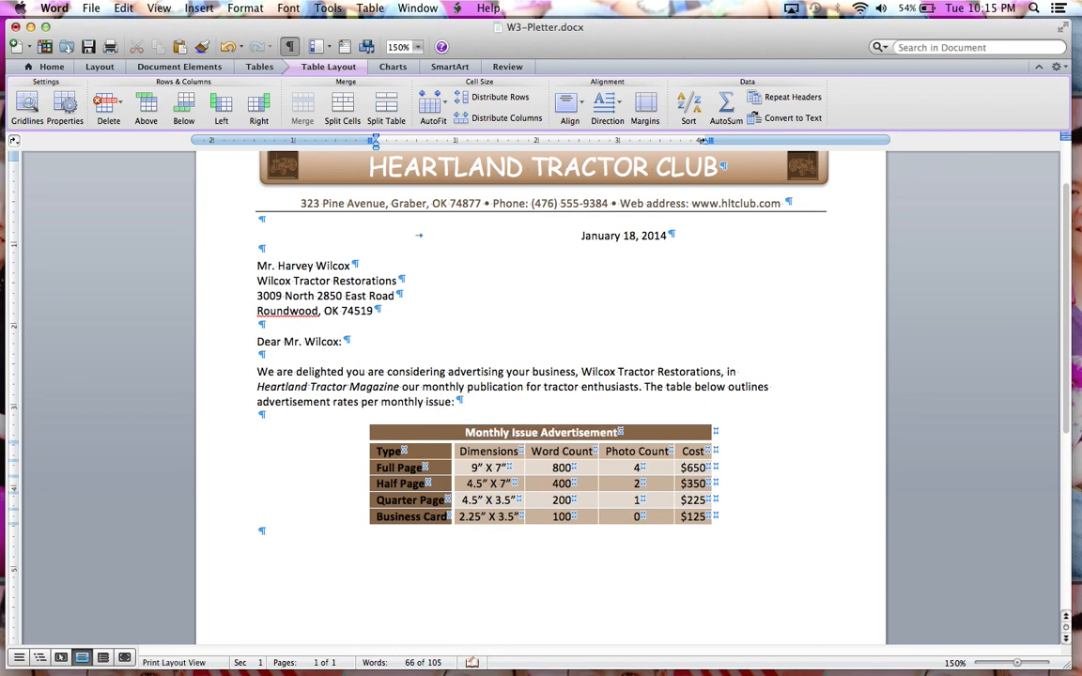
pyautogui.write(' Rates')
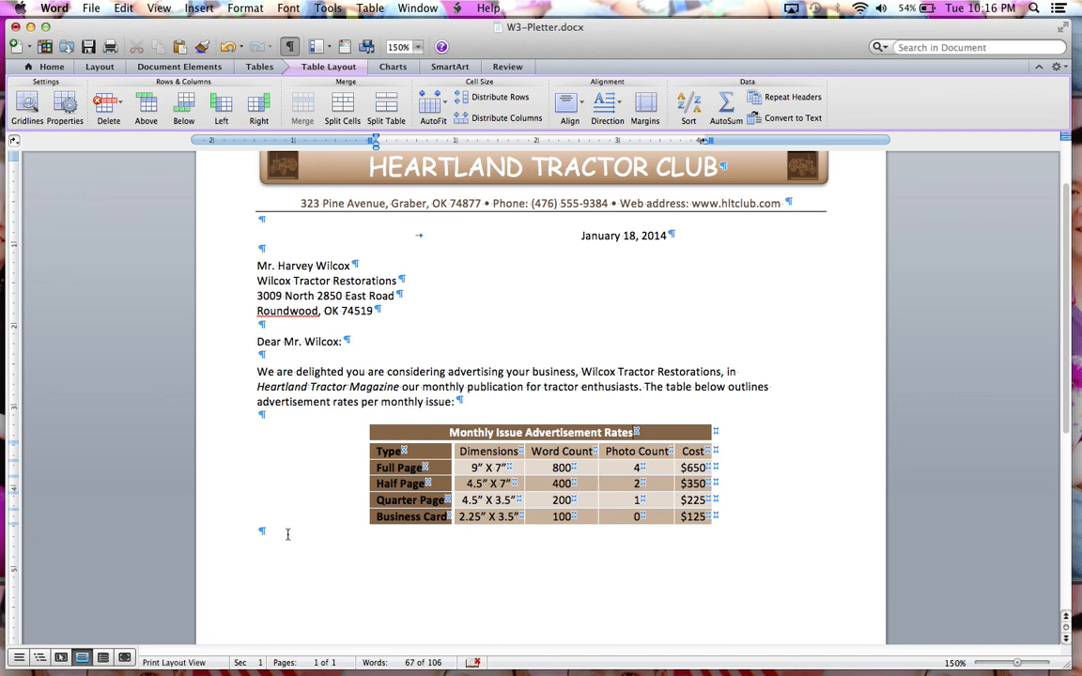
pyautogui.click(286, 535)
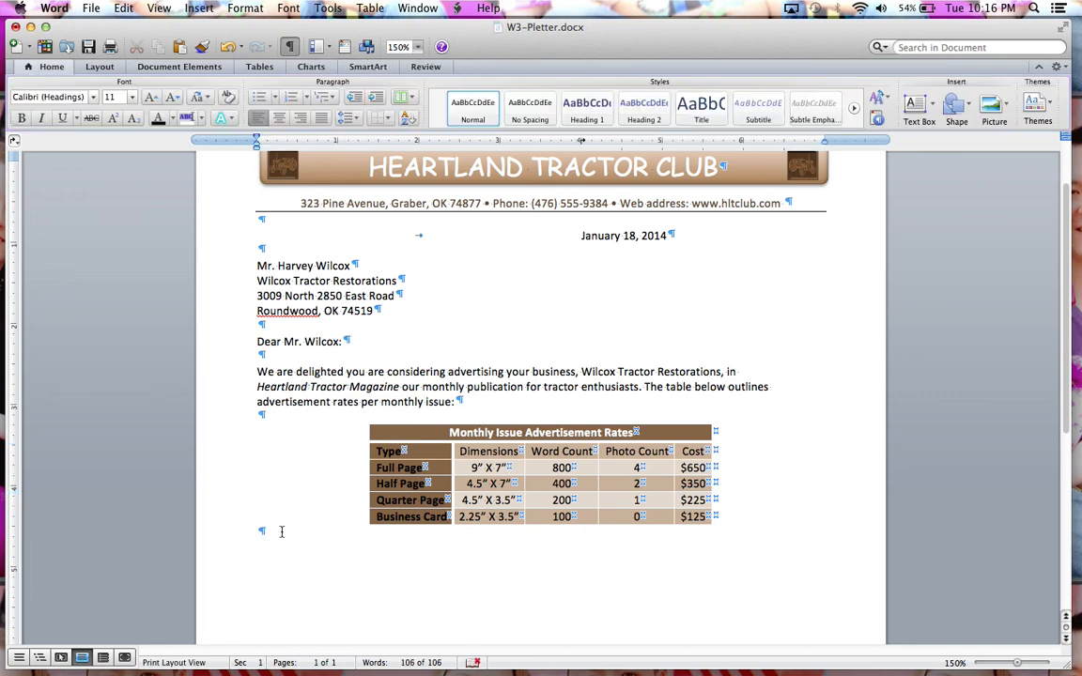
pyautogui.write('Please')
pyautogui.press('BackSpace')
pyautogui.press('BackSpace')
pyautogui.press('BackSpace')
pyautogui.press('BackSpace')
pyautogui.press('BackSpace')
pyautogui.press('BackSpace')
# Below the table, write in black text "Please note that additional fees will be assessed if the word or photo counts exceed the limits listed above"
pyautogui.click(173, 120)
pyautogui.click(174, 147)
pyautogui.write('Please')
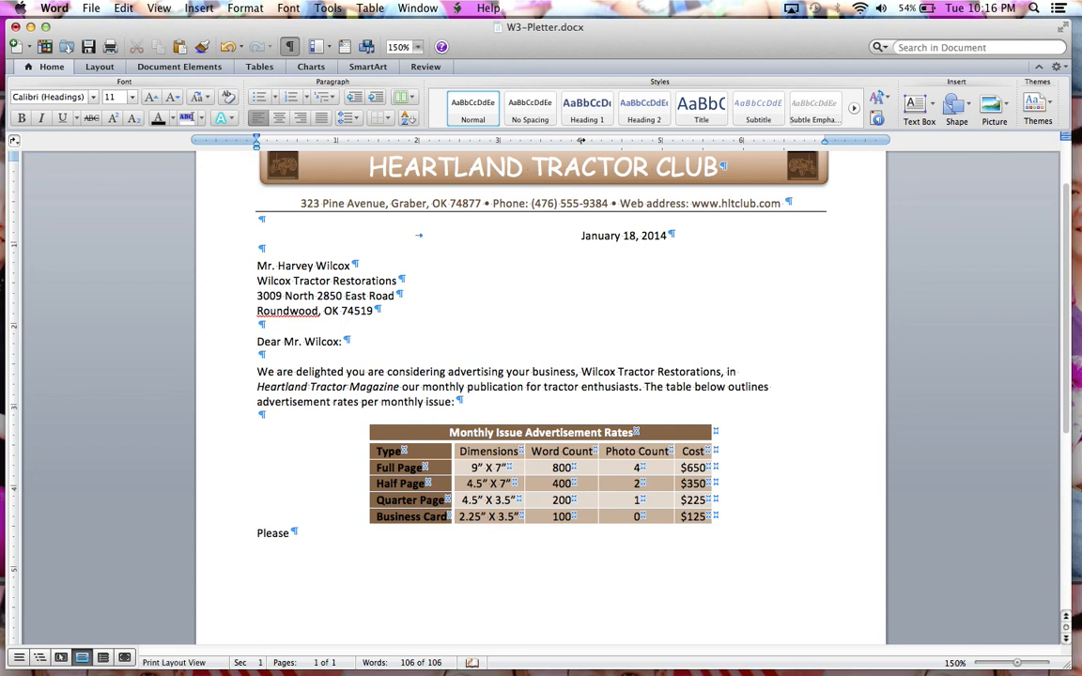
pyautogui.write(' note that additional')
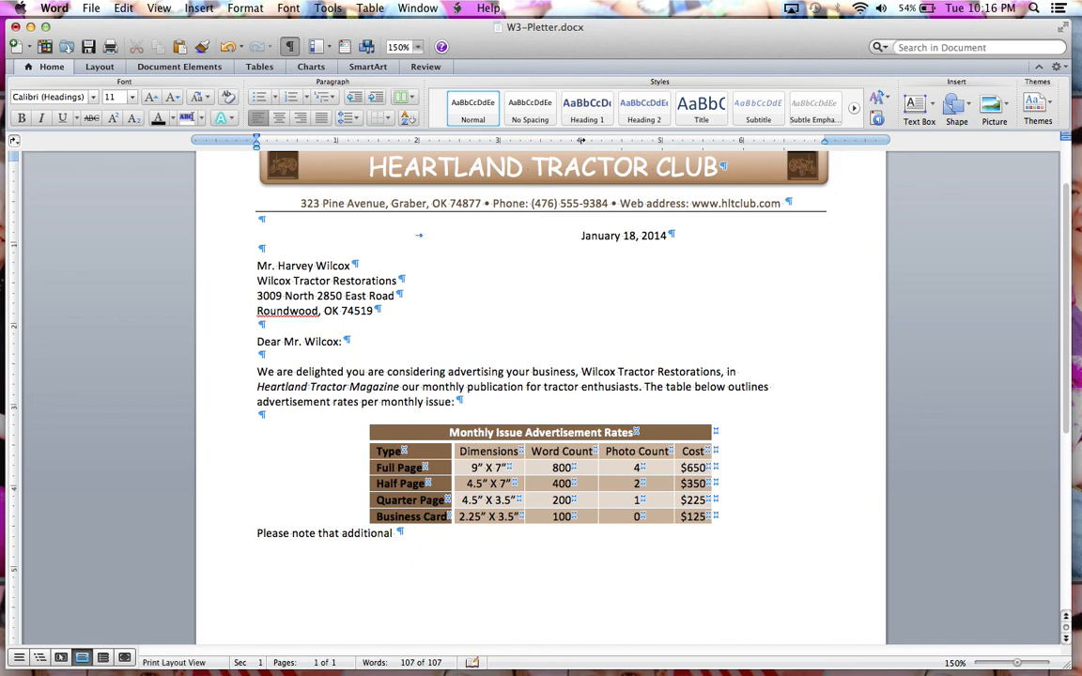
pyautogui.write(' fees will be assese')
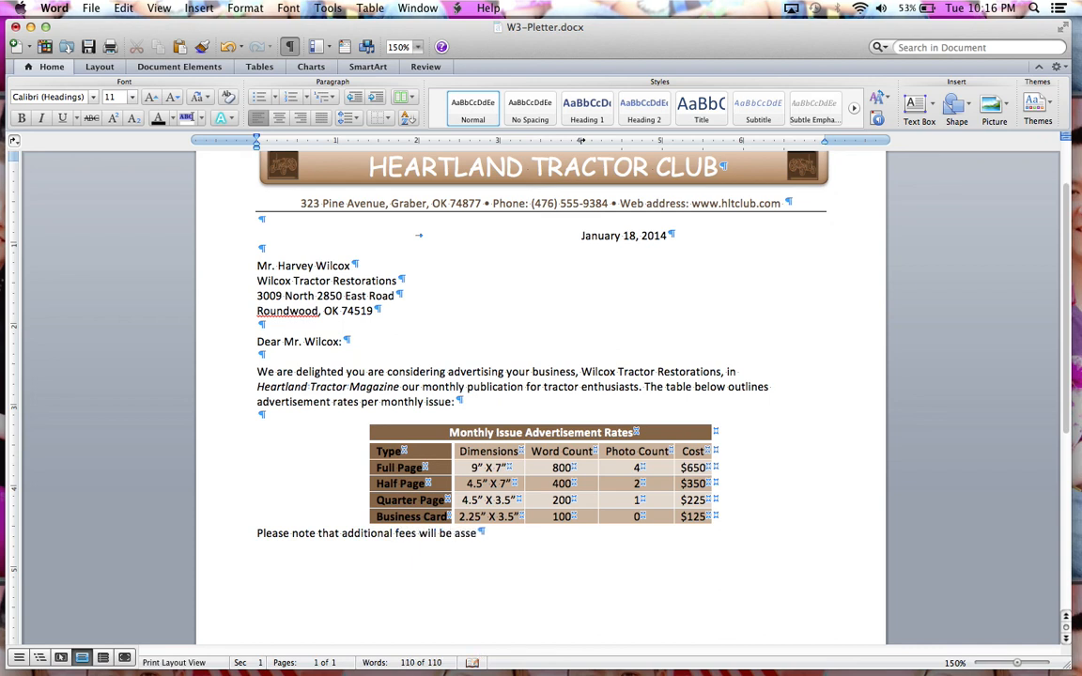
pyautogui.press('BackSpace')
pyautogui.write('sed if the word or ph')
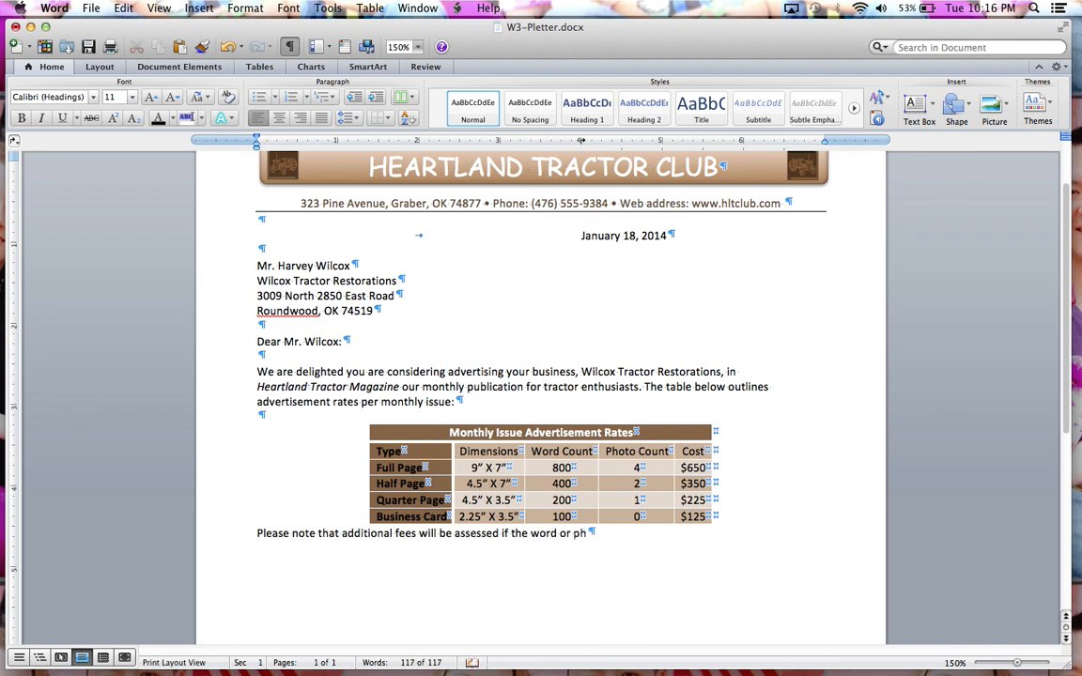
pyautogui.write('oto counts exceeds')
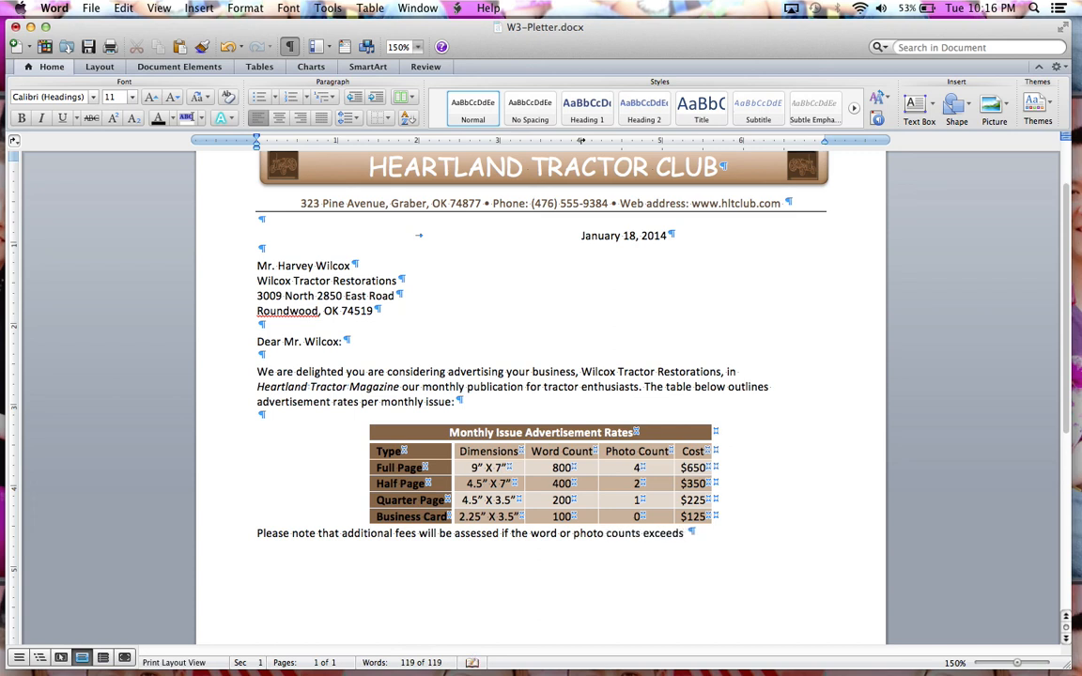
pyautogui.press('BackSpace')
pyautogui.write('the limits listed a')
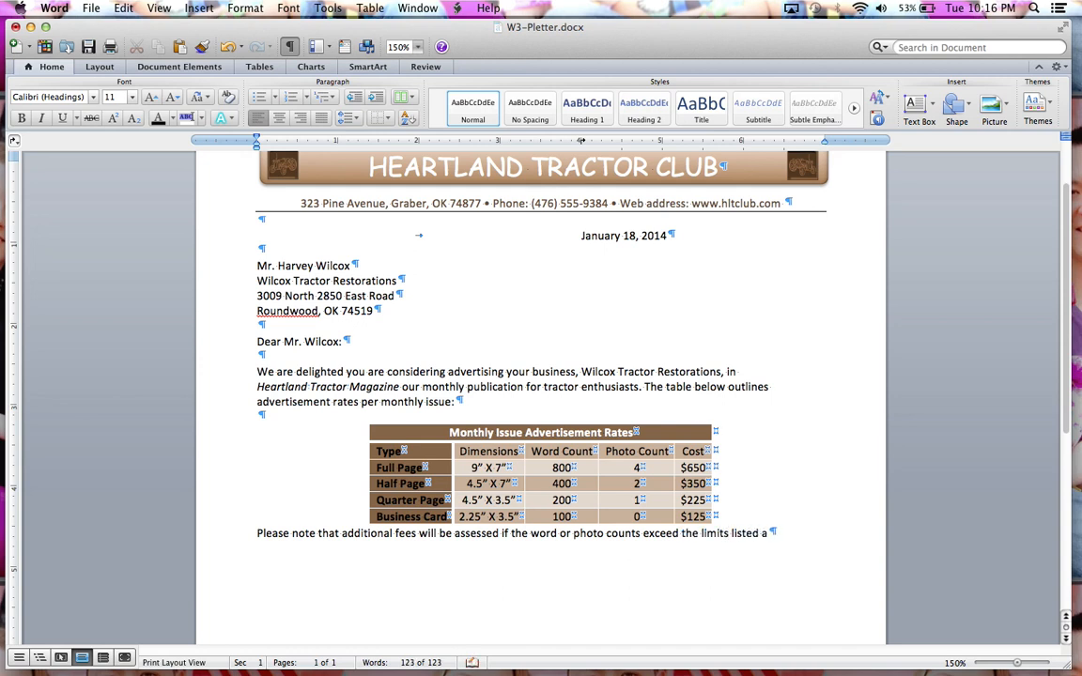
pyautogui.write('bove')
# End the sentence with a period, add "We offer the following discounts:" and start a new paragraph
pyautogui.write('. We o')
pyautogui.write('ffer')
pyautogui.write(' the fol')
pyautogui.write('oo')
pyautogui.press('BackSpace')
pyautogui.press('BackSpace')
pyautogui.write('lowing')
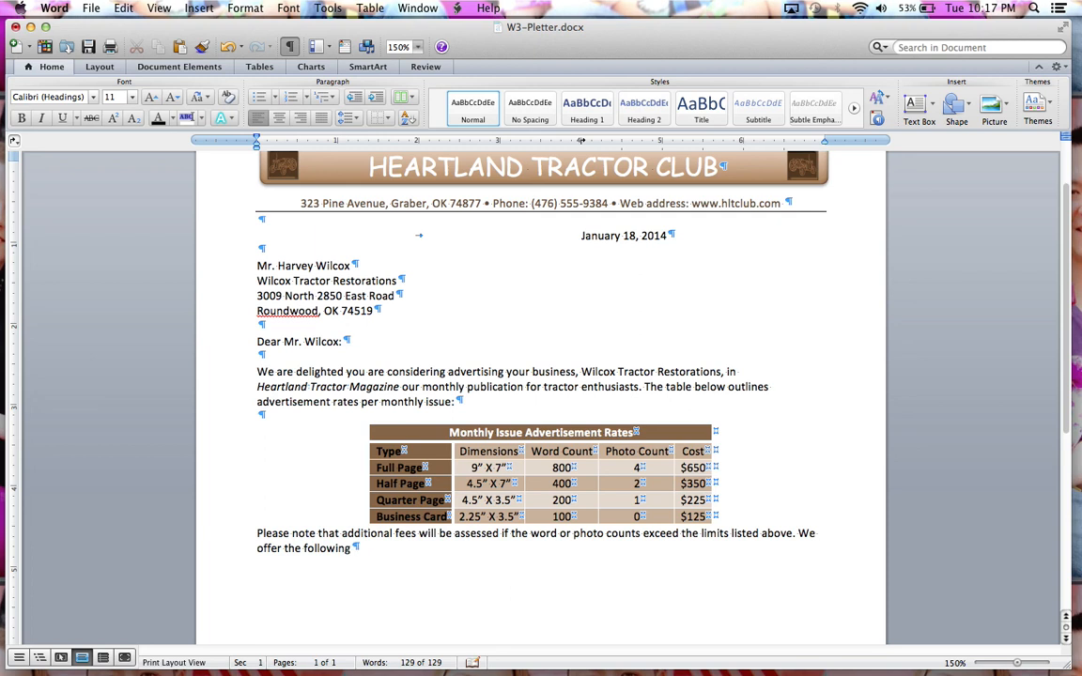
pyautogui.write(' discounts:')
pyautogui.press('Return')
# Insert a blank line between the table and the fees paragraph, and return to the empty last paragraph
pyautogui.click(256, 533)
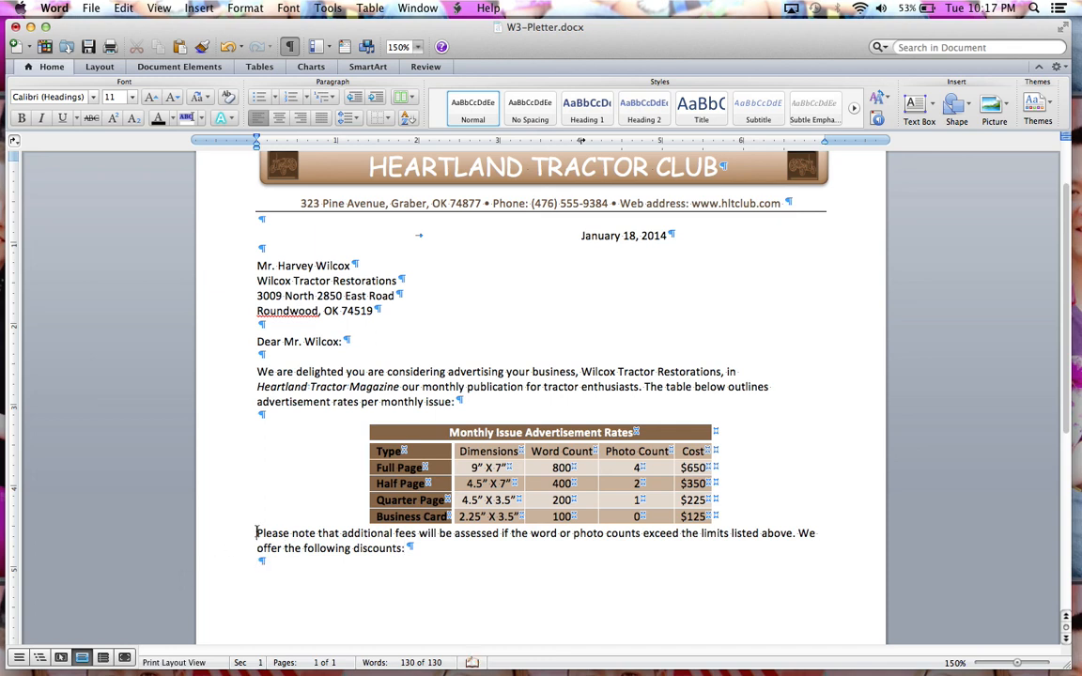
pyautogui.press('Return')
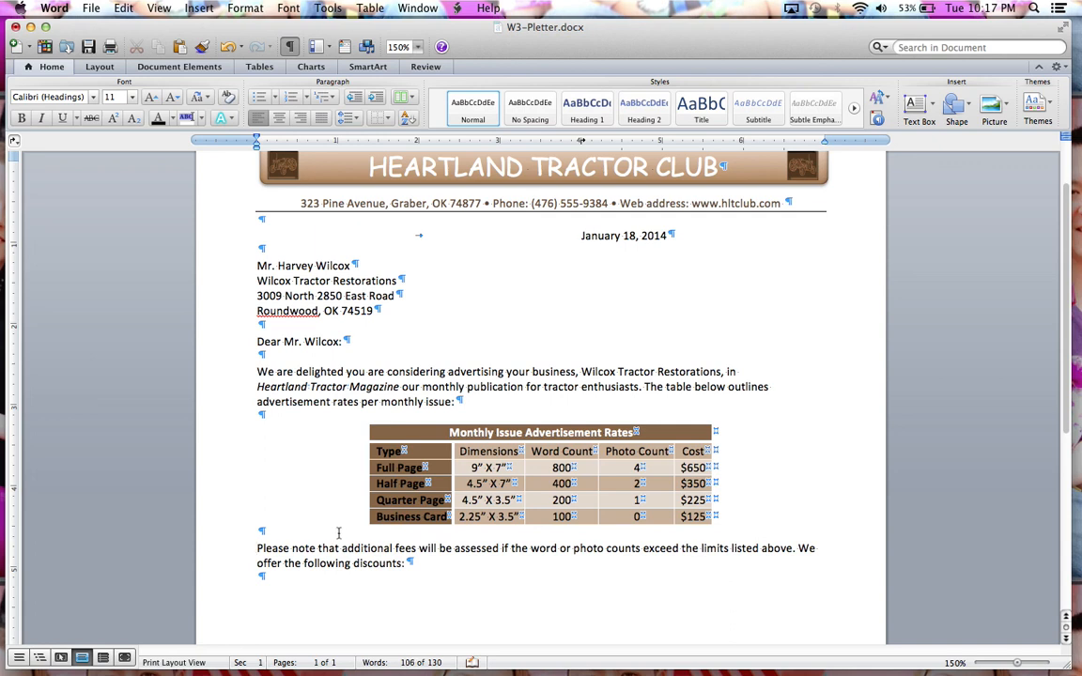
pyautogui.click(340, 579)
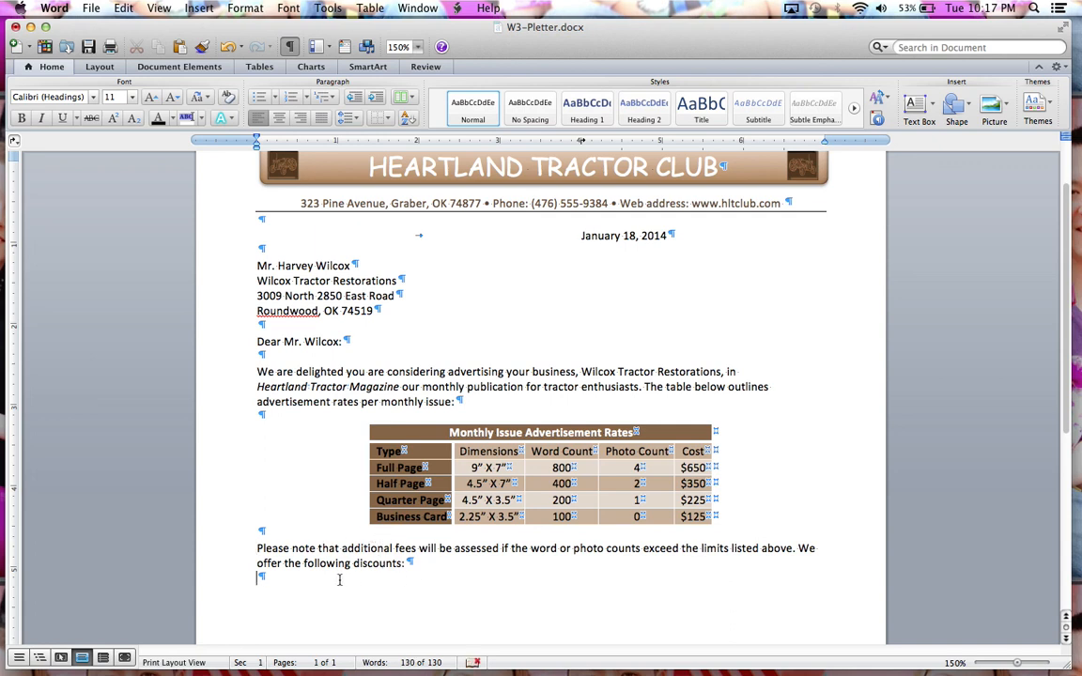